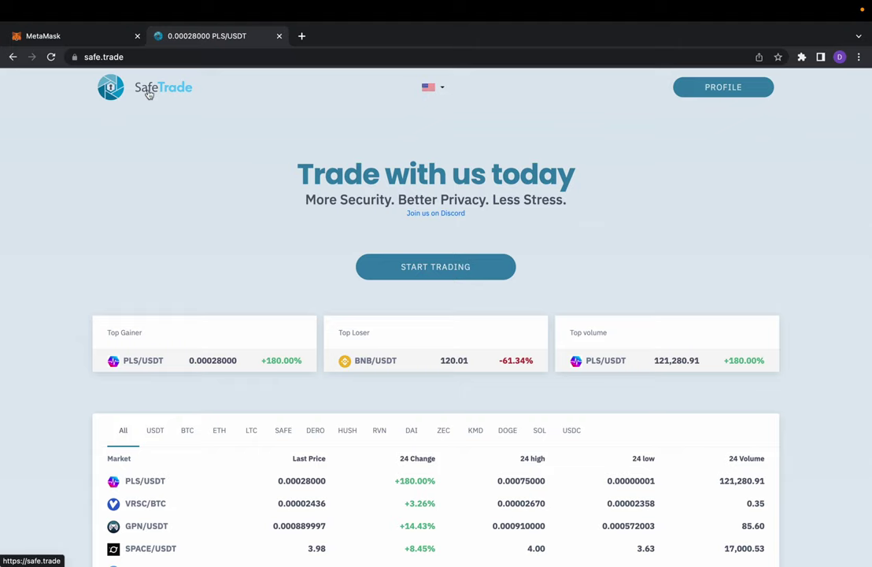
# Glance at MetaMask, then return to the SafeTrade landing page showing PLS/USDT.
pyautogui.click(75, 39)
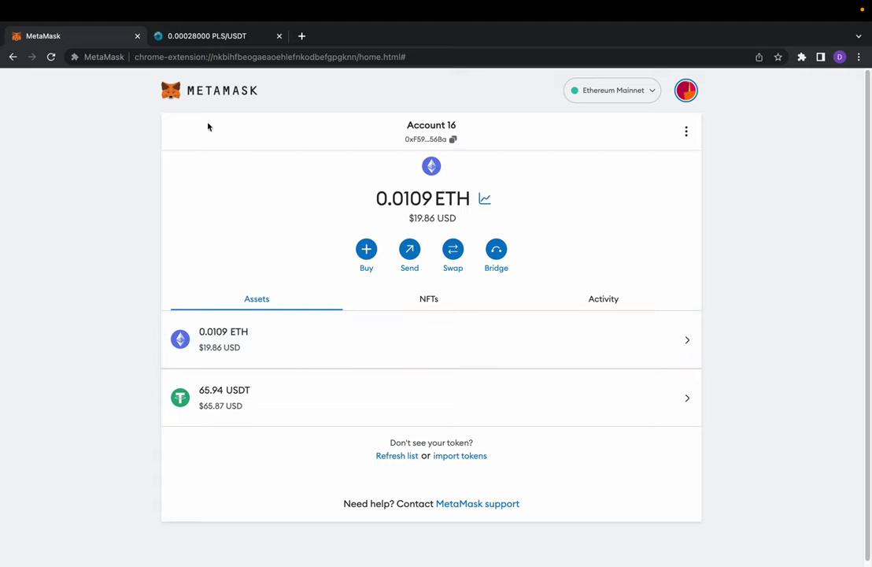
pyautogui.click(208, 36)
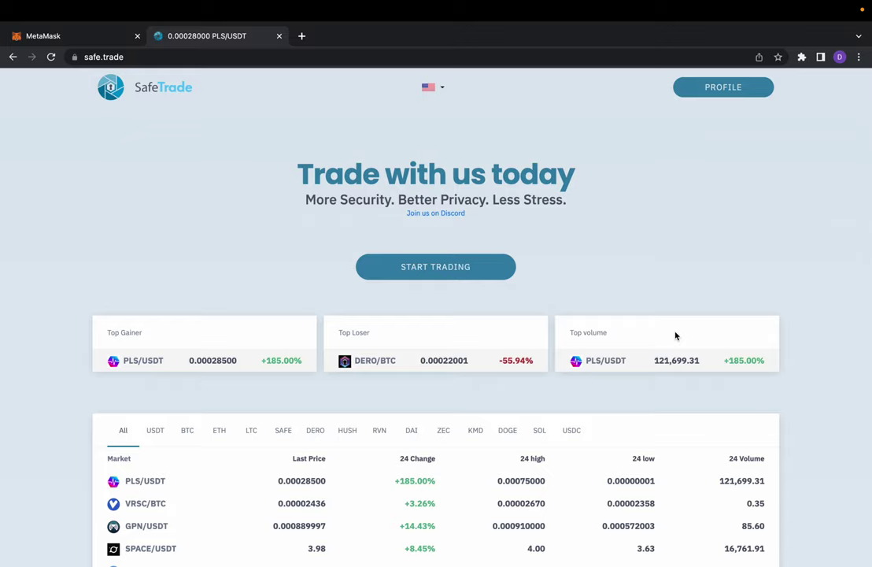
# Open the PLS/USDT trading page, then filter the Wallets overview to 'usdt'.
pyautogui.click(436, 267)
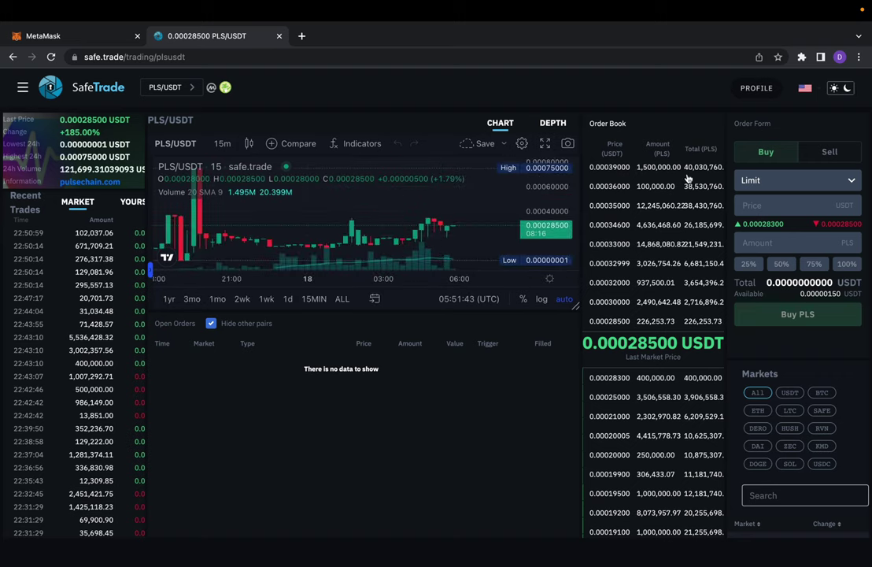
pyautogui.click(24, 88)
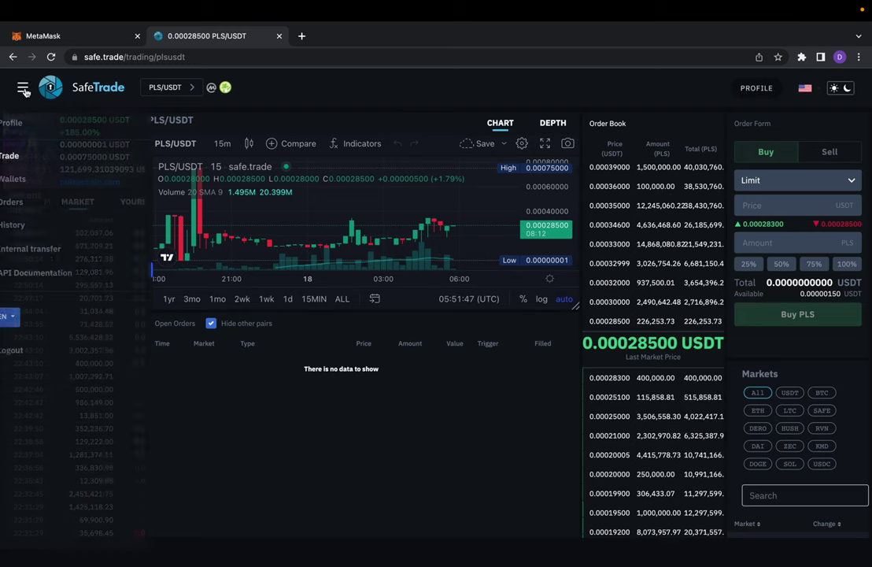
pyautogui.click(44, 179)
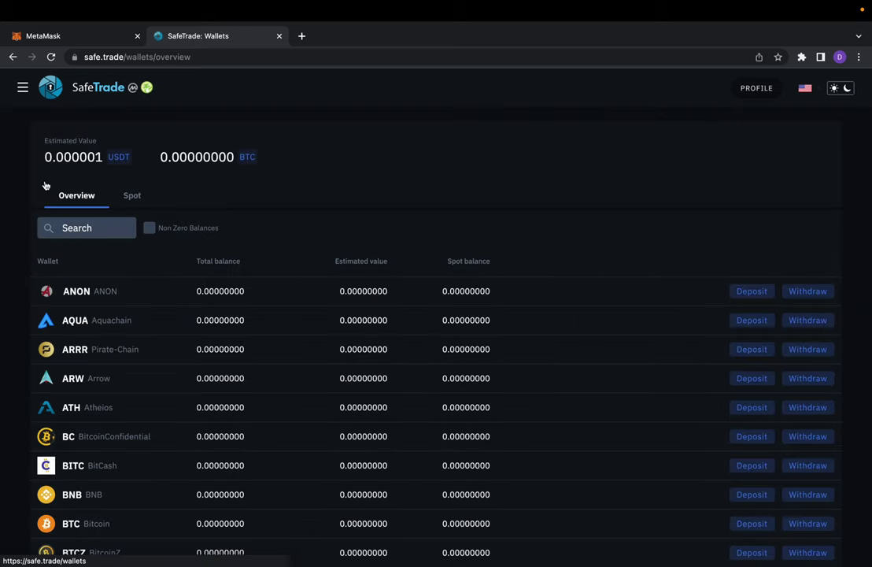
pyautogui.click(87, 228)
pyautogui.write('usdt')
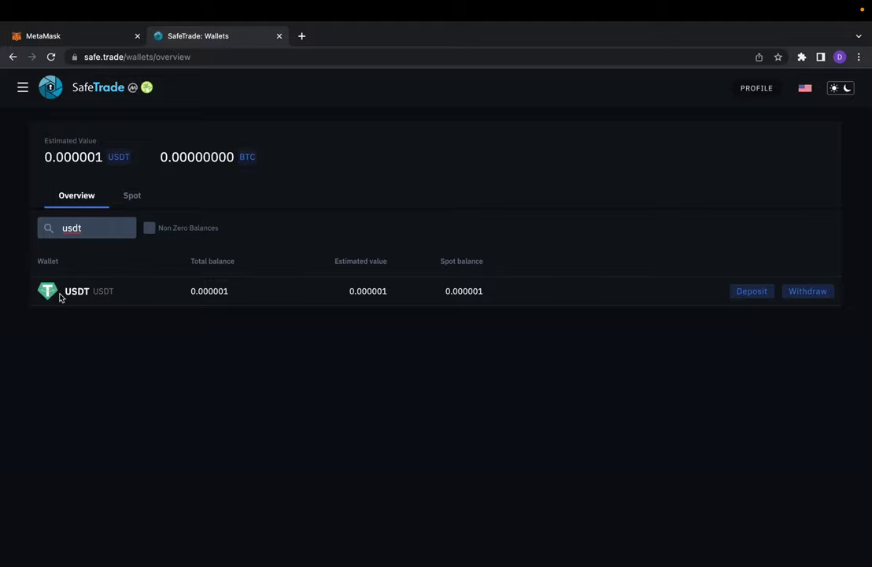
# Open the USDT deposit details and copy the ETH-network deposit address.
pyautogui.click(748, 293)
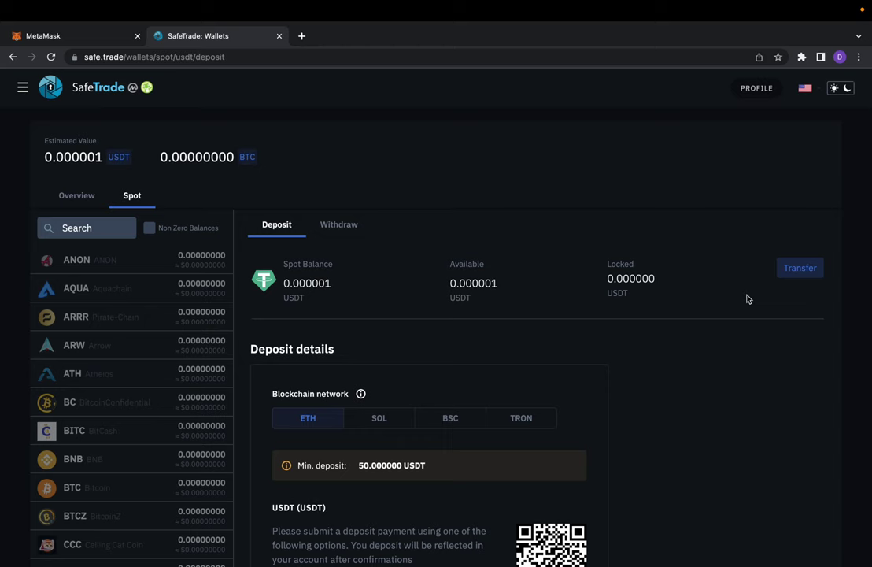
pyautogui.scroll(-2, 657, 297)
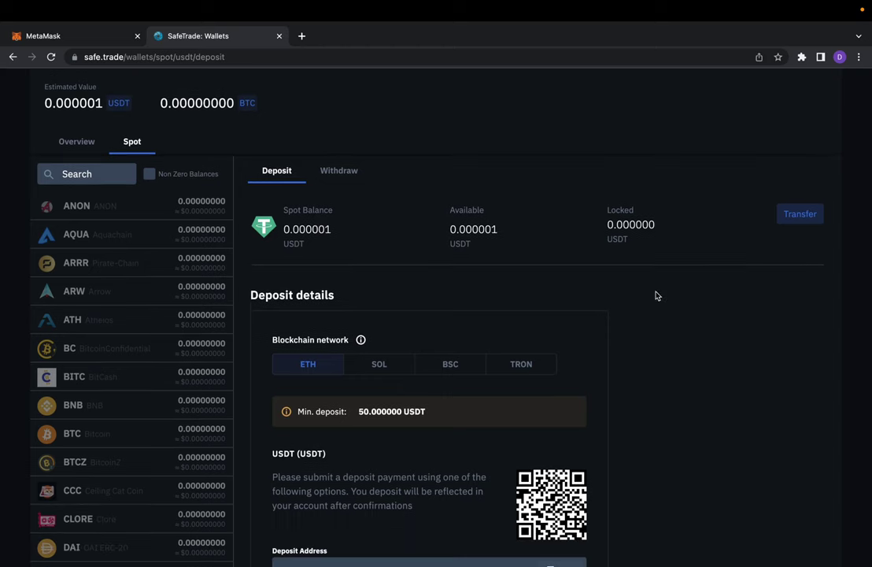
pyautogui.scroll(-1, 658, 297)
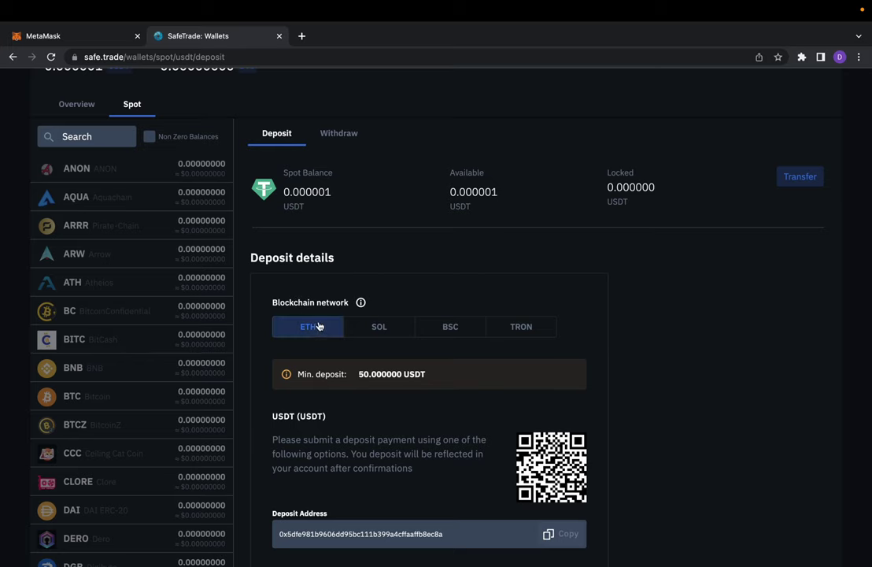
pyautogui.click(559, 538)
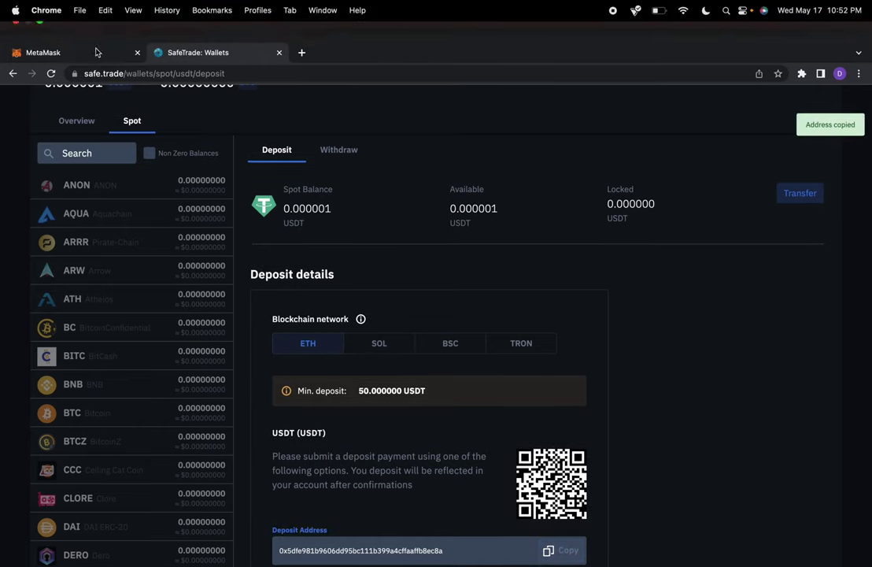
# In MetaMask, send the Max 65.94 USDT to the pasted SafeTrade deposit address.
pyautogui.click(74, 53)
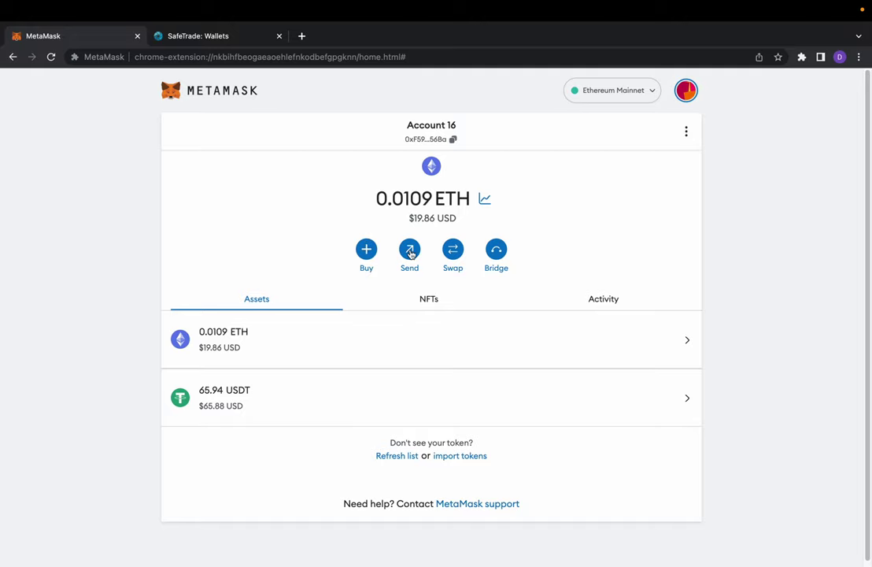
pyautogui.moveTo(431, 397)
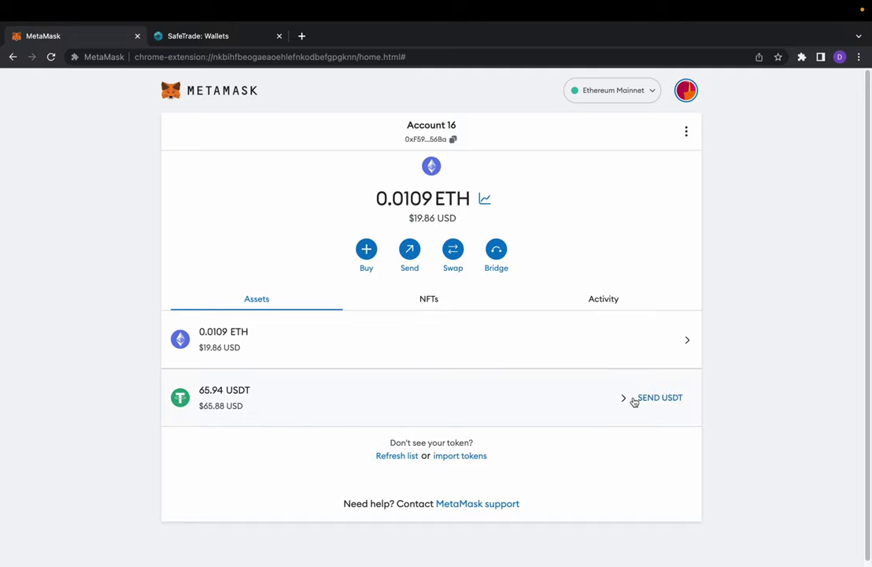
pyautogui.click(663, 401)
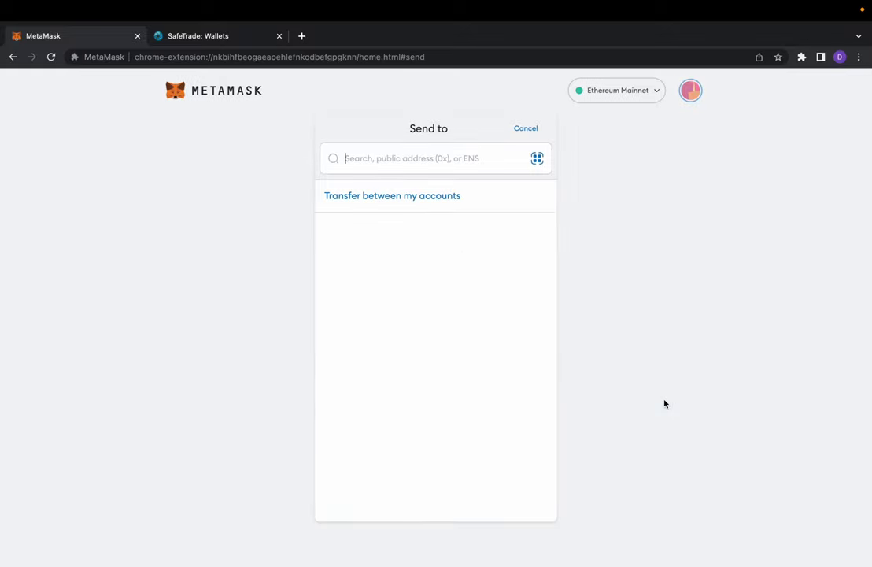
pyautogui.rightClick(384, 157)
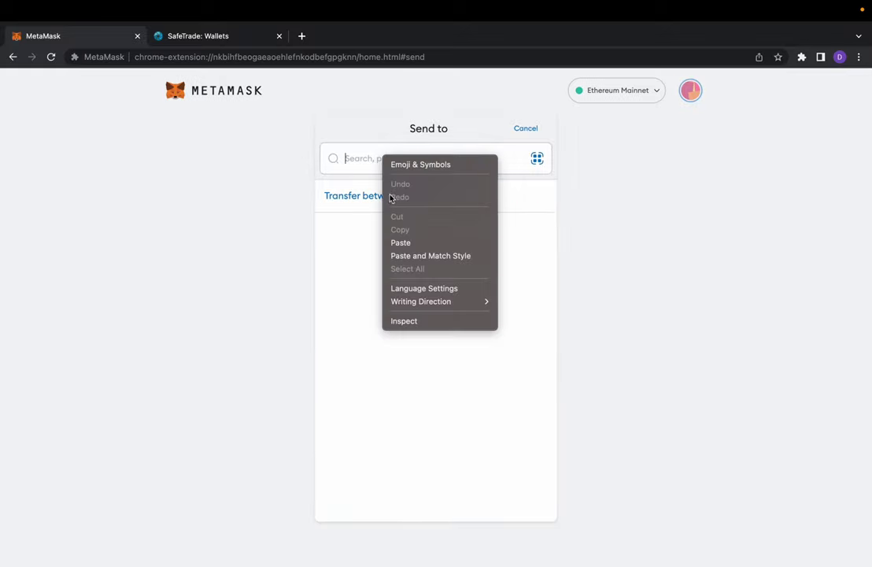
pyautogui.click(402, 244)
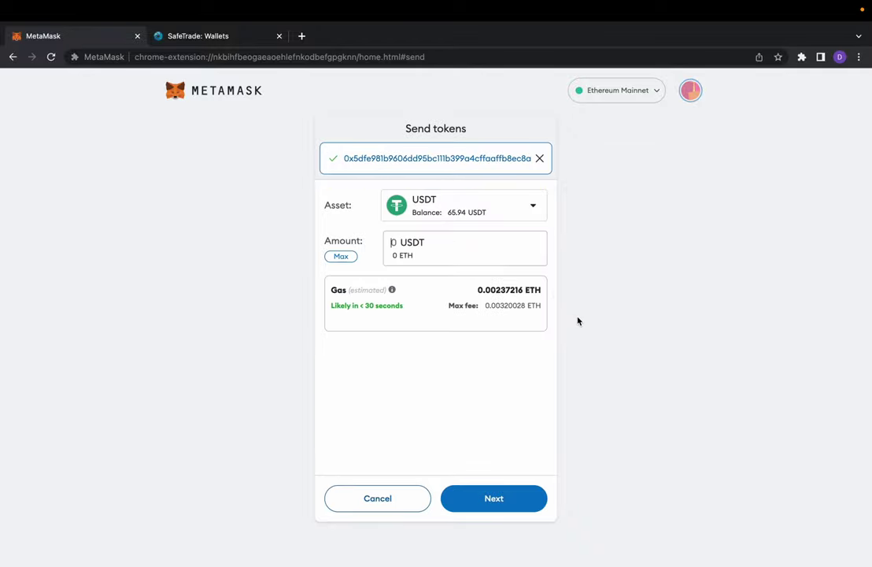
pyautogui.click(343, 260)
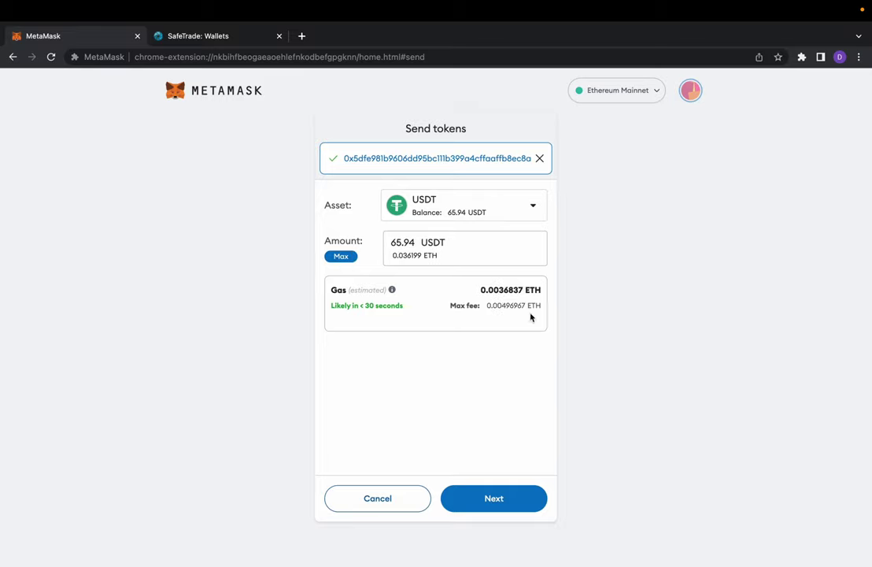
pyautogui.click(488, 501)
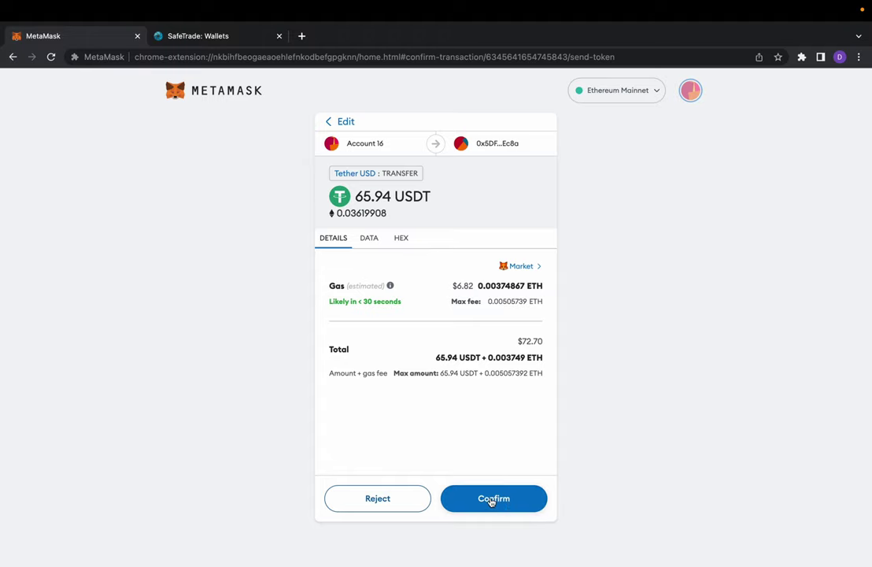
# Confirm the 65.94 USDT transfer and speed it up with a higher gas fee.
pyautogui.click(491, 499)
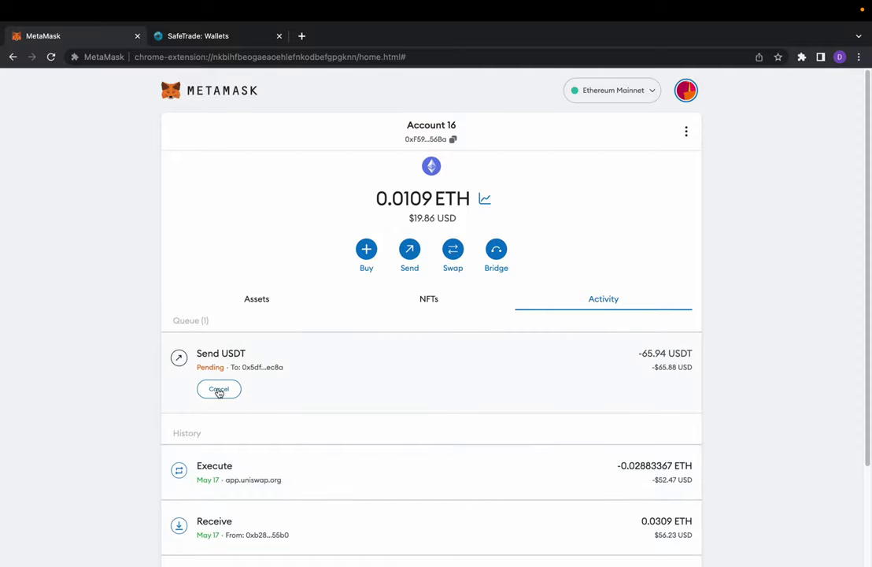
pyautogui.click(296, 366)
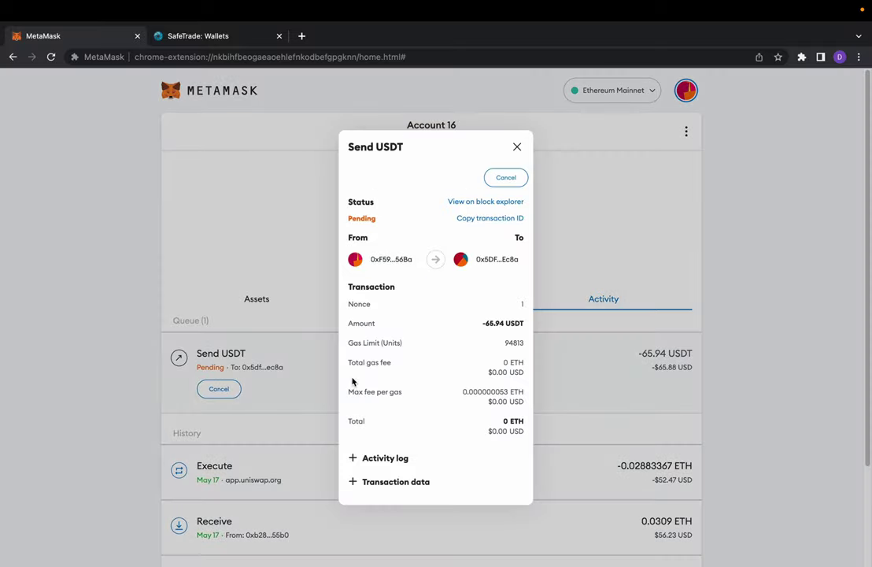
pyautogui.click(456, 180)
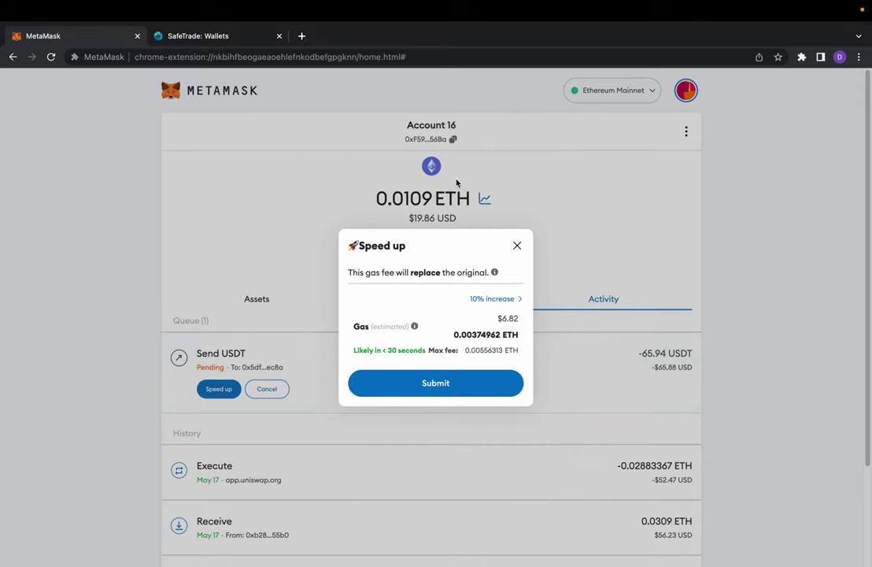
pyautogui.click(445, 385)
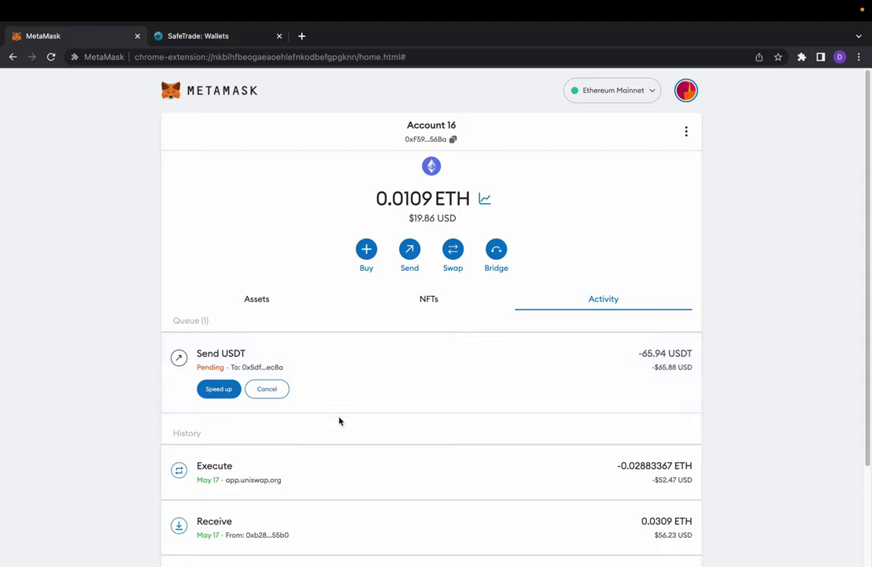
pyautogui.click(371, 384)
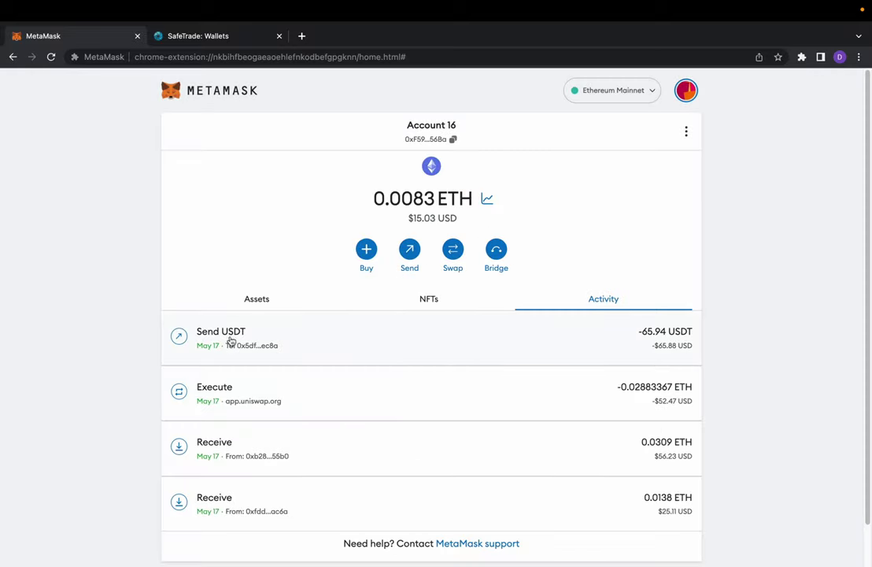
# Back on SafeTrade, set up a Market buy spending 100% of the USDT on PLS.
pyautogui.click(212, 39)
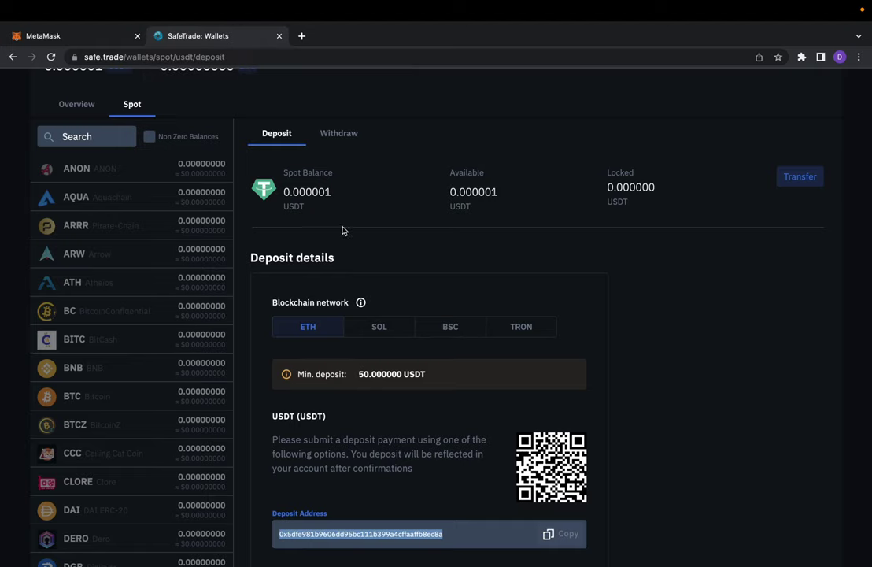
pyautogui.scroll(-3, 347, 233)
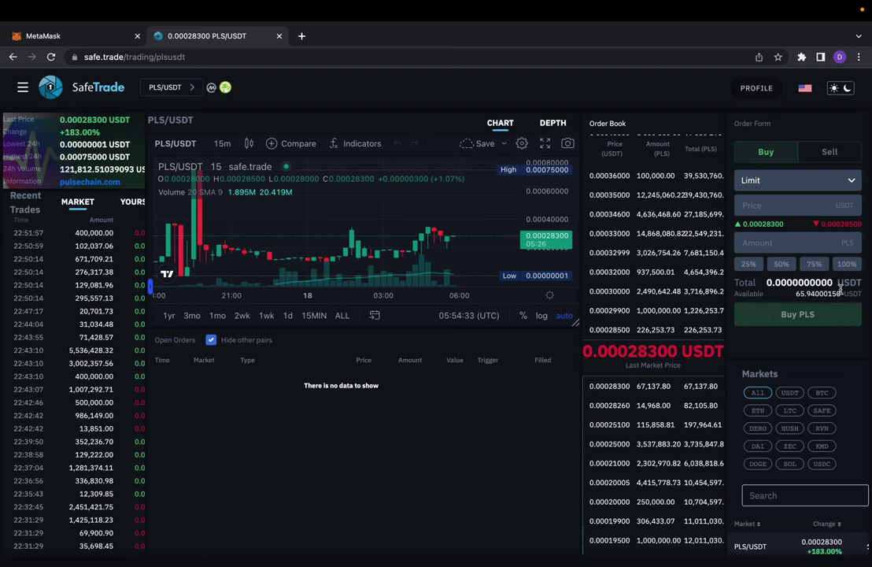
pyautogui.click(763, 184)
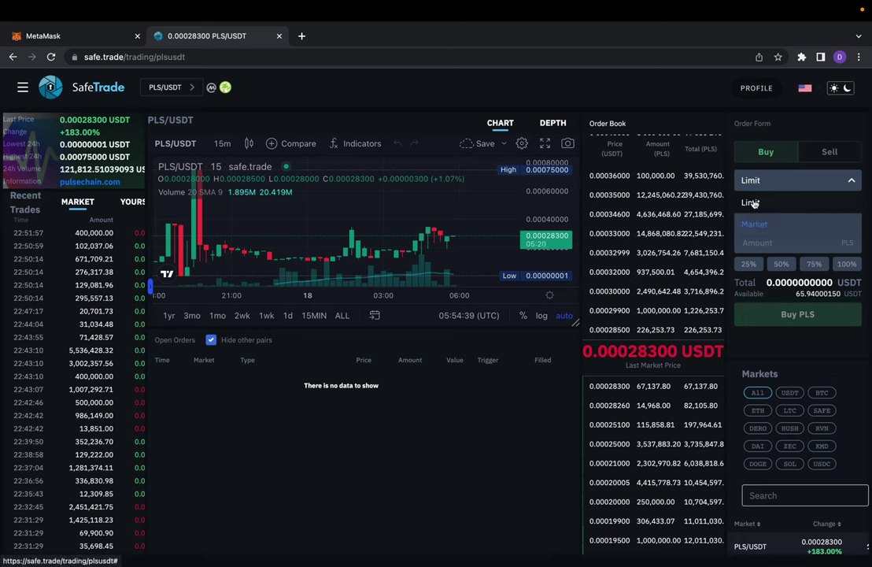
pyautogui.click(754, 225)
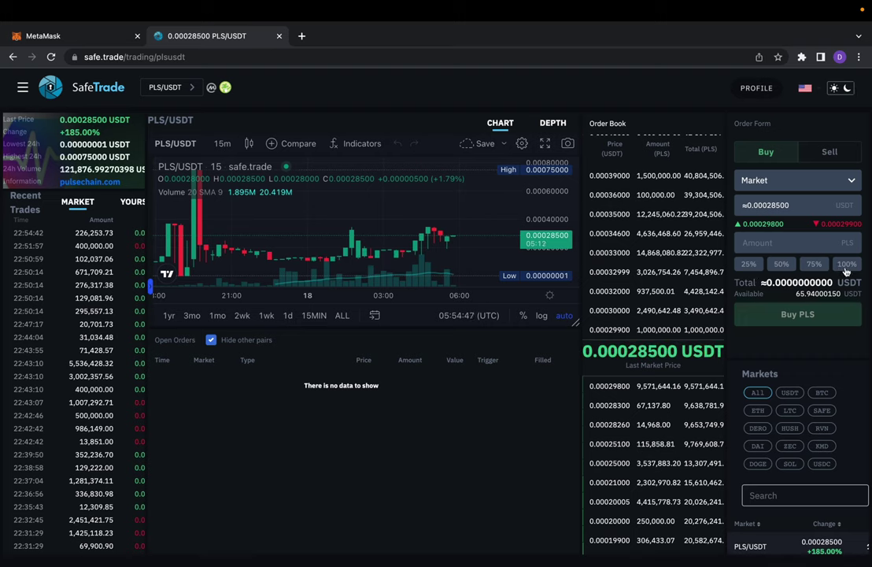
pyautogui.click(847, 265)
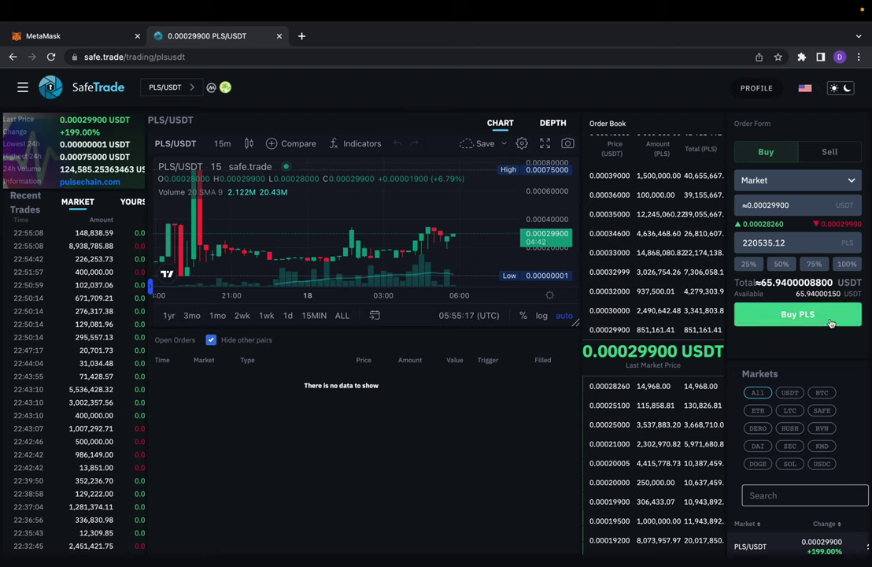
# Place and confirm the Market buy of about 220,535 PLS.
pyautogui.click(791, 179)
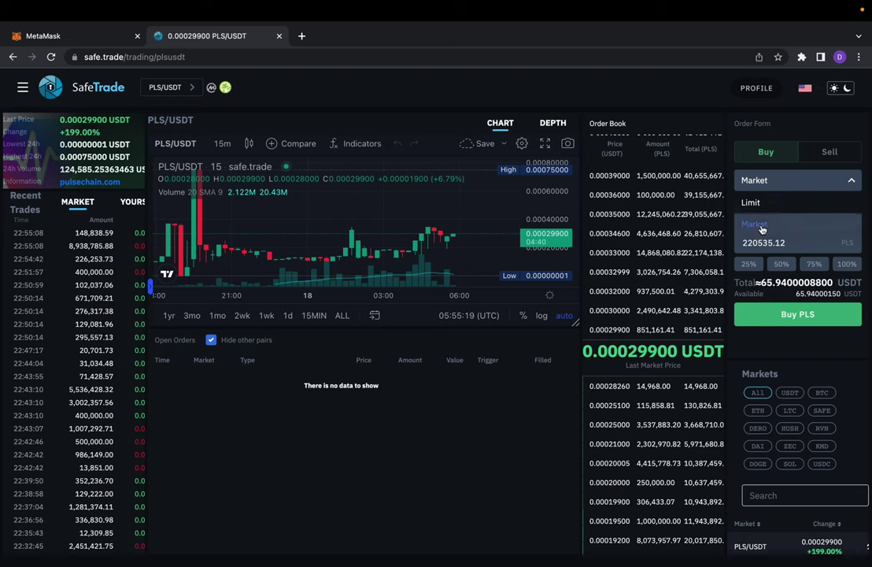
pyautogui.click(762, 225)
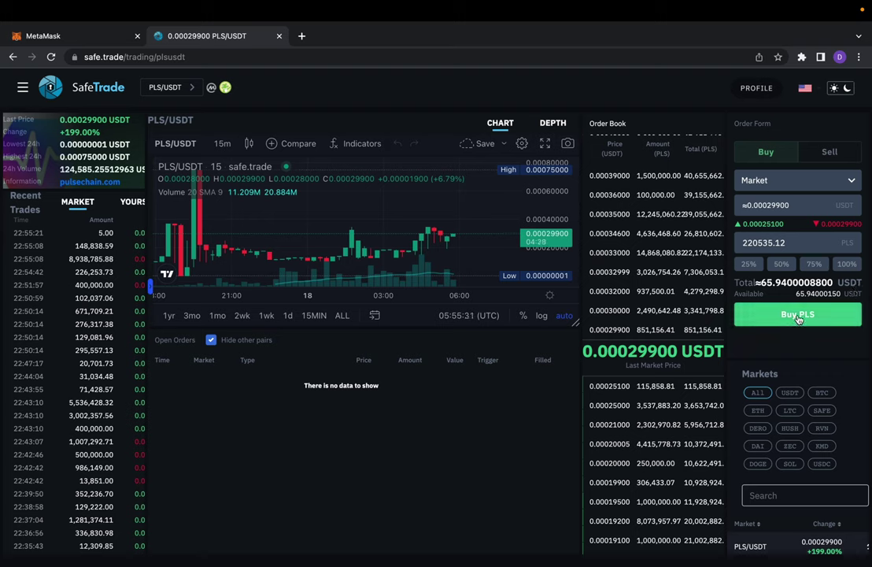
pyautogui.click(799, 318)
pyautogui.click(799, 315)
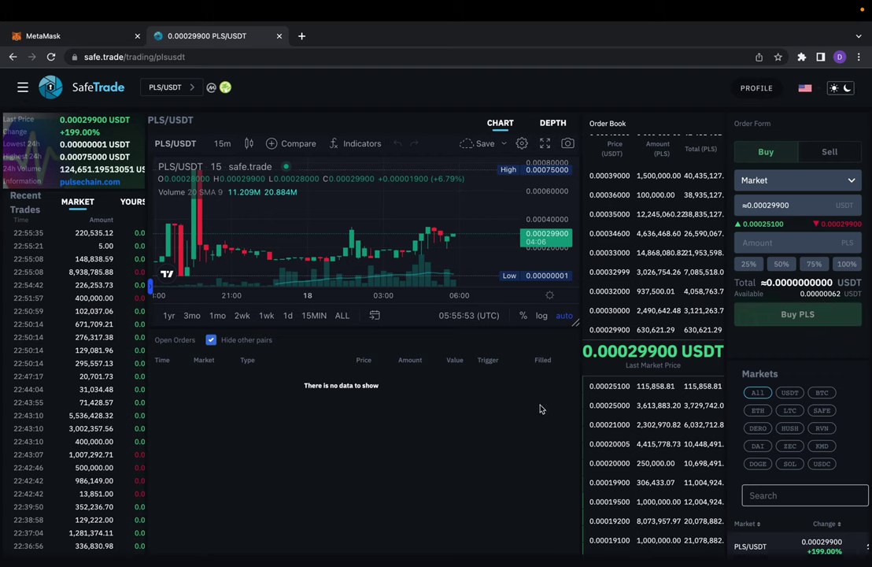
# Check the All orders list for the executed PLS buy, then go to Wallets.
pyautogui.scroll(-5, 779, 409)
pyautogui.click(23, 89)
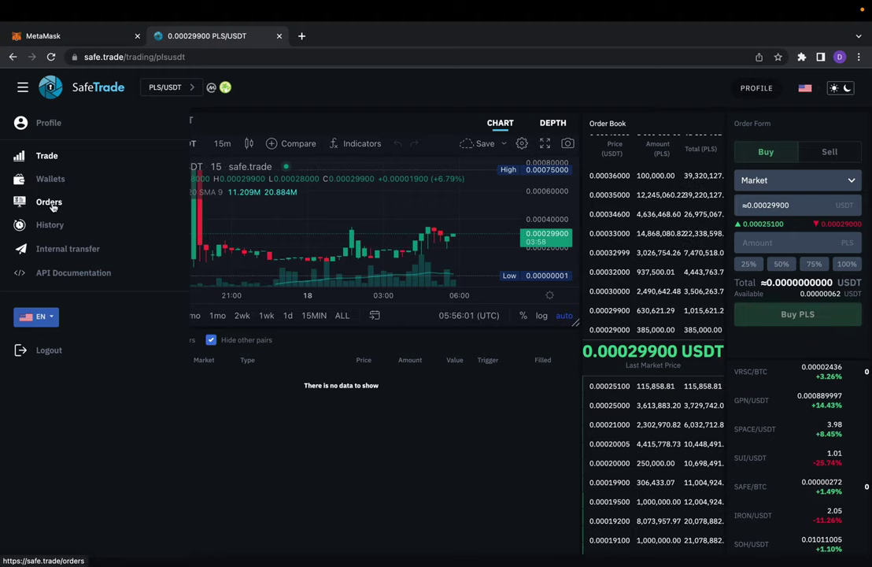
pyautogui.click(53, 204)
pyautogui.click(121, 130)
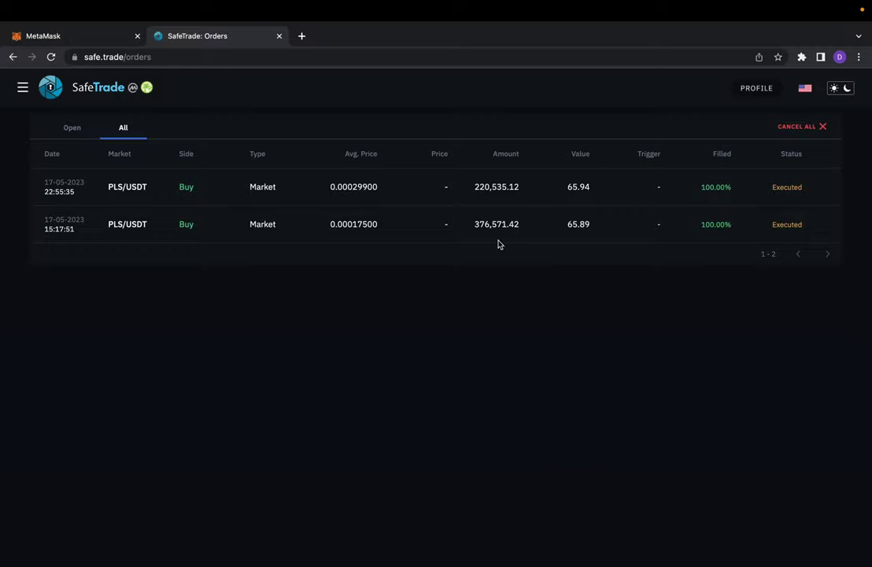
pyautogui.click(25, 93)
pyautogui.click(46, 181)
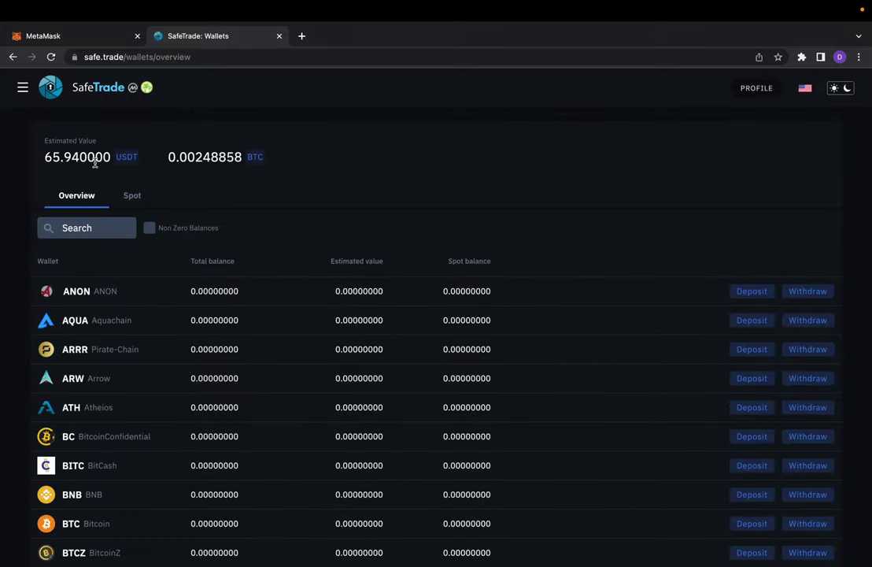
# Search the wallets for 'pu' and open the PLS Pulsechain withdrawal page.
pyautogui.click(71, 230)
pyautogui.write('puls')
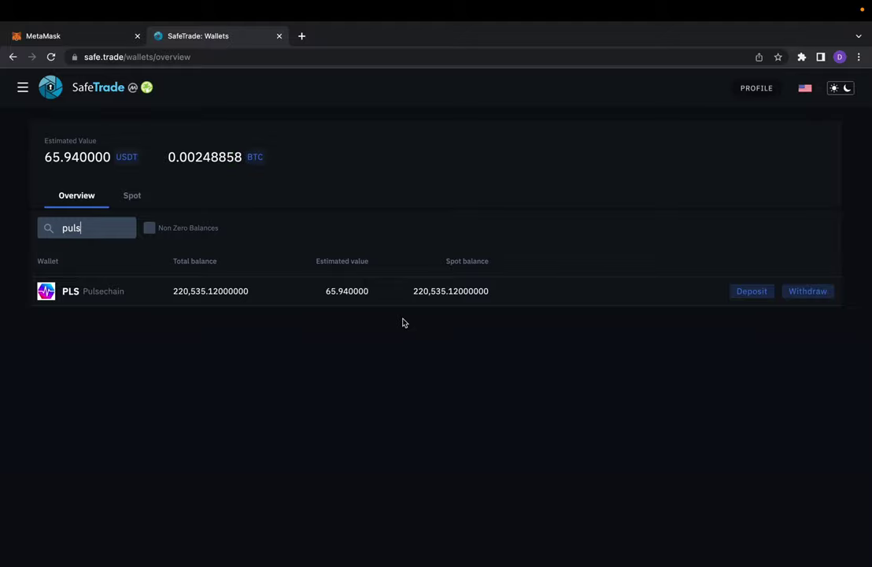
pyautogui.click(799, 295)
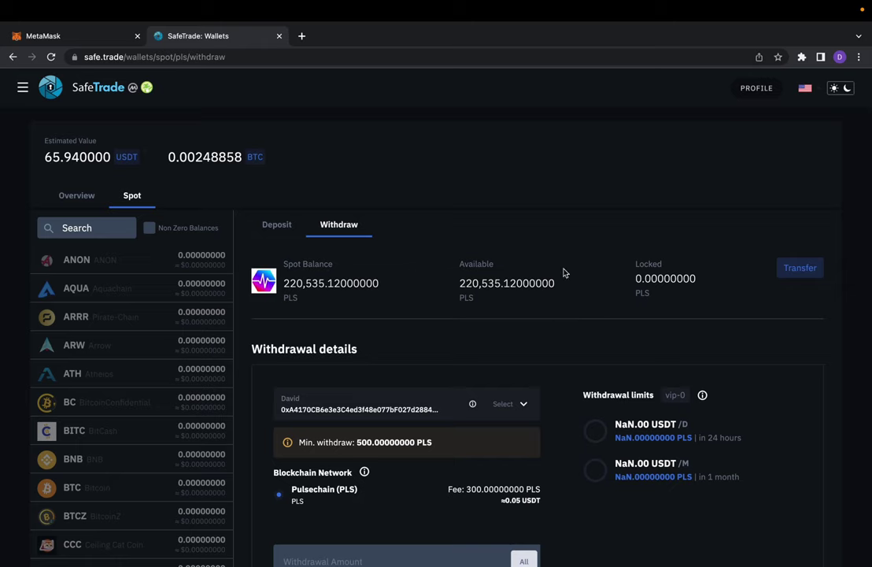
pyautogui.moveTo(24, 9)
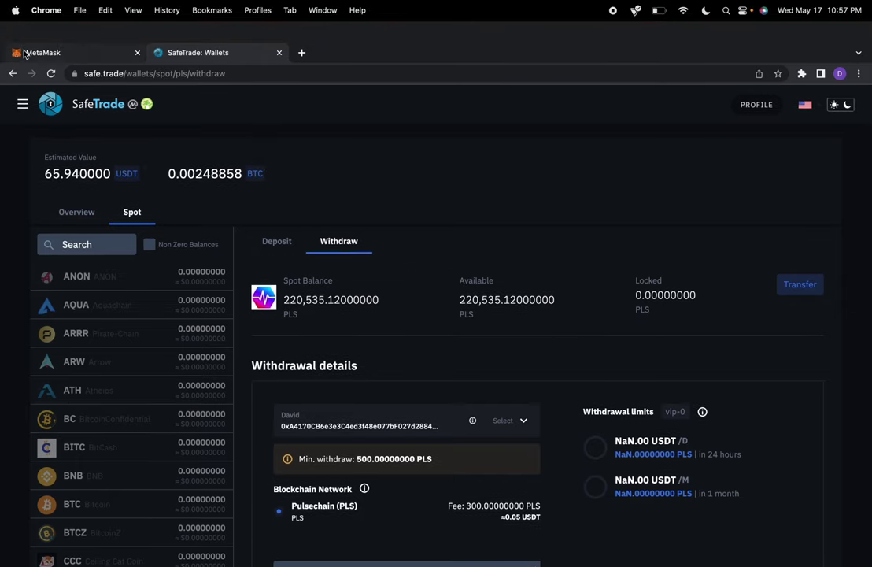
# Switch the MetaMask wallet to the PulseChain network.
pyautogui.click(58, 56)
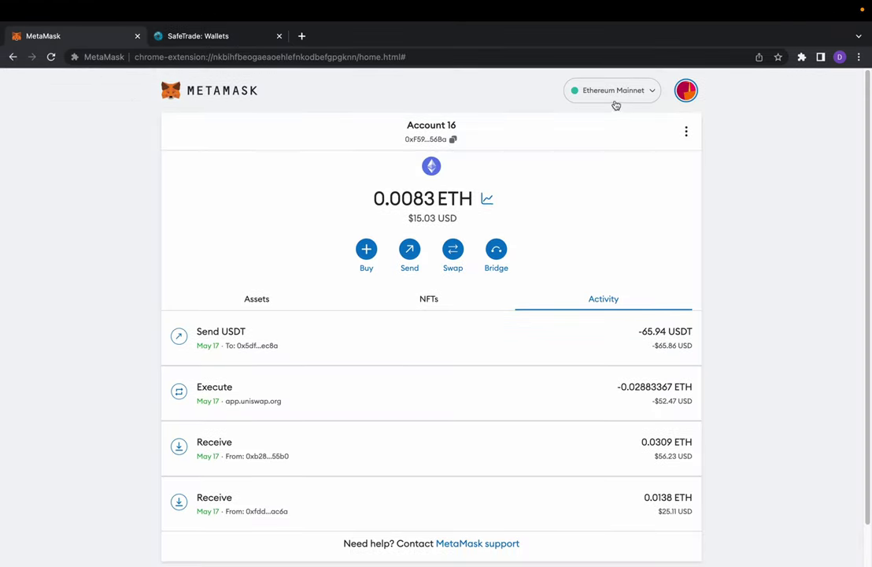
pyautogui.click(606, 92)
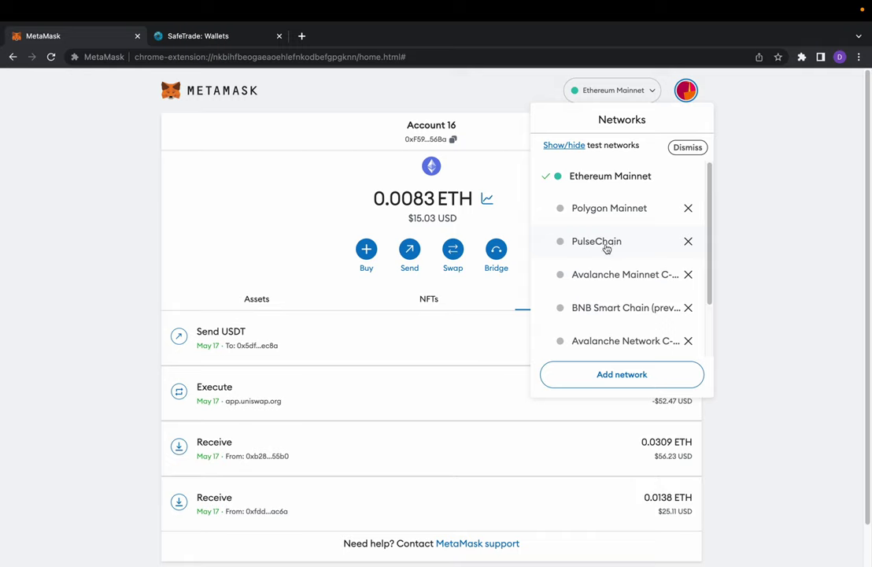
pyautogui.click(596, 244)
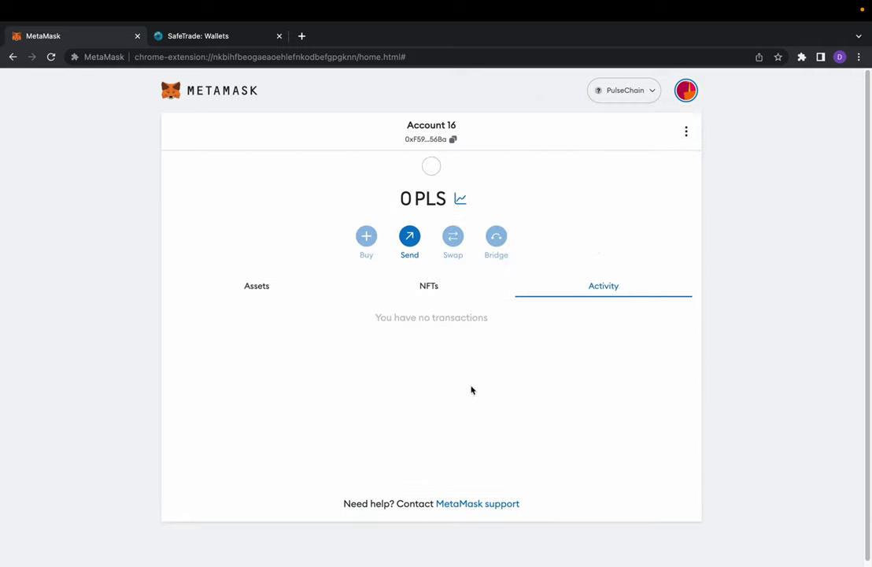
# Check the 0 PLS balance, copy the Account 16 address, and return to SafeTrade.
pyautogui.click(250, 291)
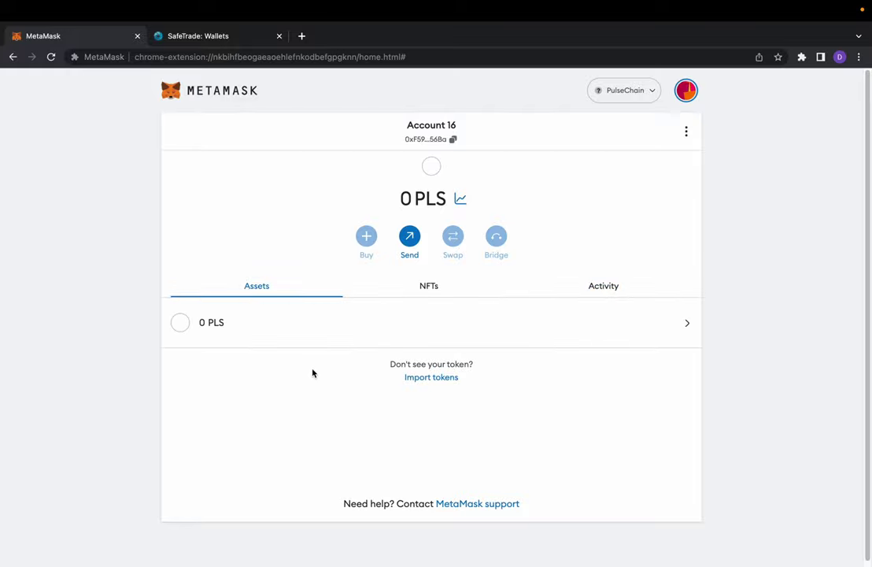
pyautogui.click(290, 336)
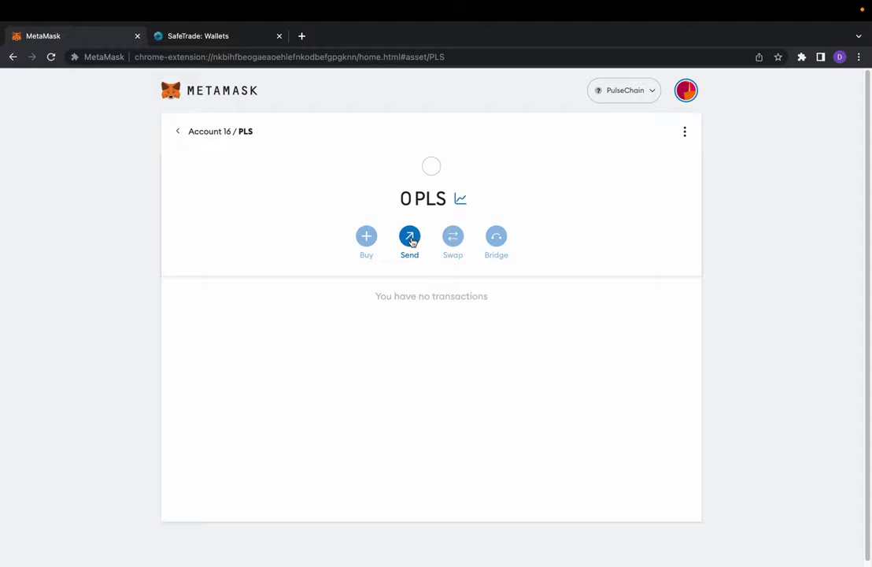
pyautogui.click(180, 133)
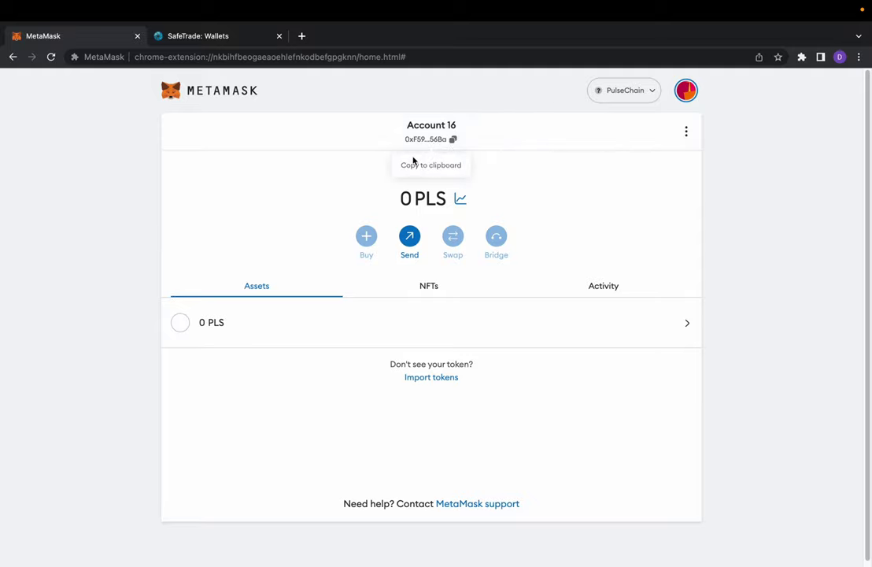
pyautogui.click(455, 142)
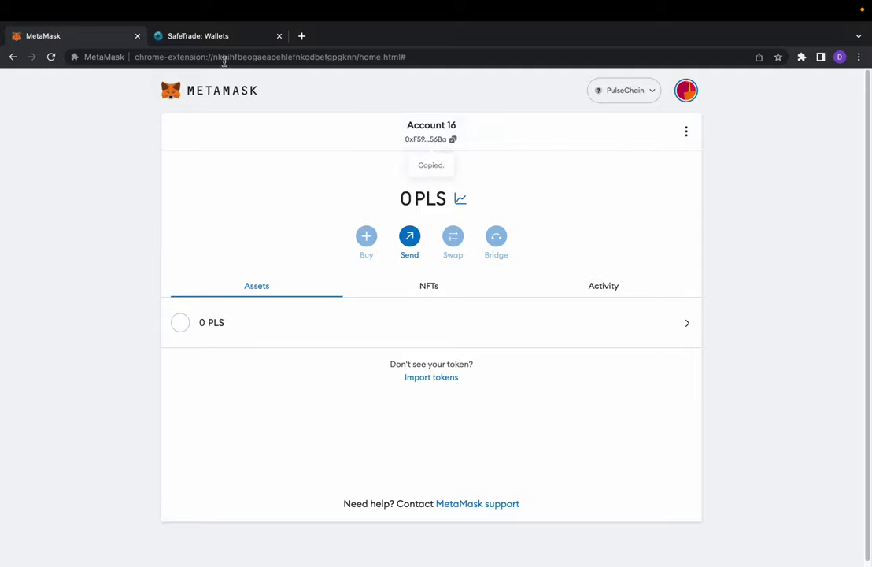
pyautogui.click(191, 36)
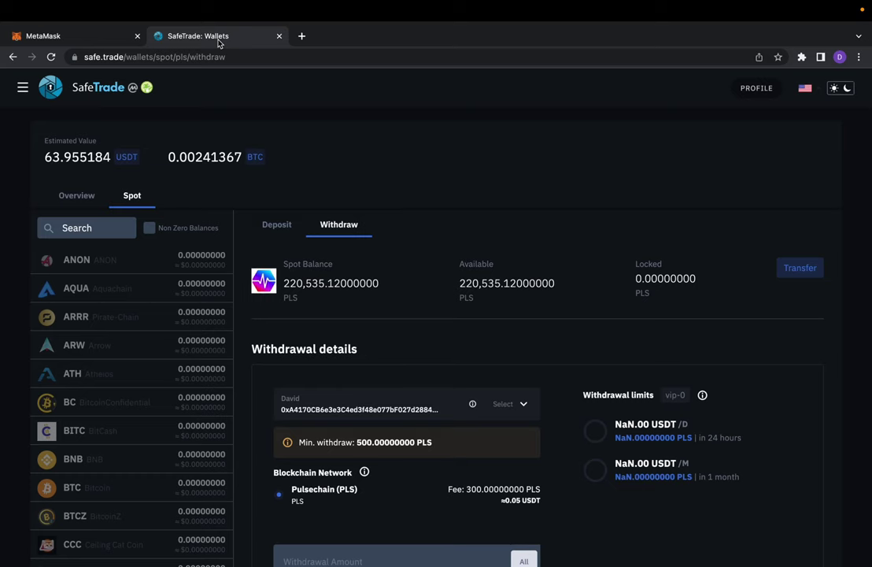
# Bring up the Add Whitelisted address form, glancing at the existing whitelisted PLS addresses first.
pyautogui.click(501, 405)
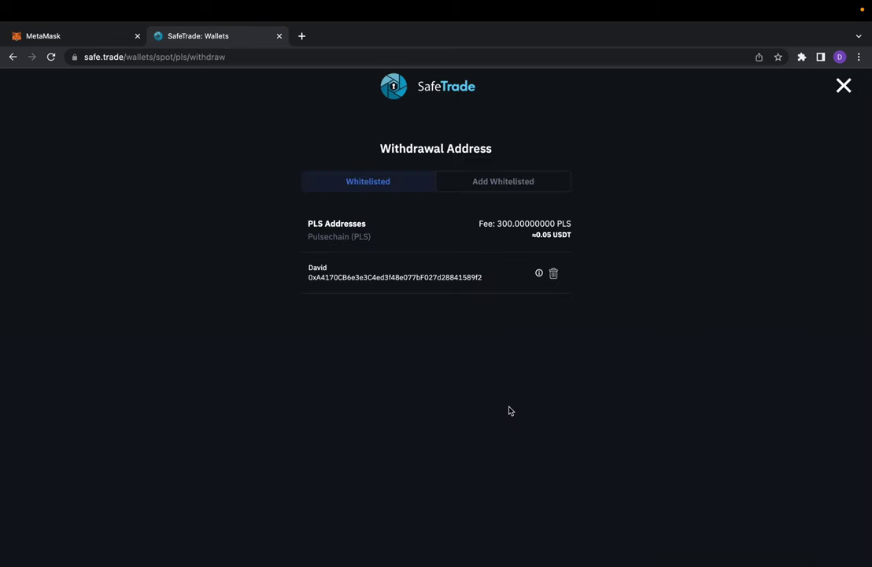
pyautogui.click(500, 182)
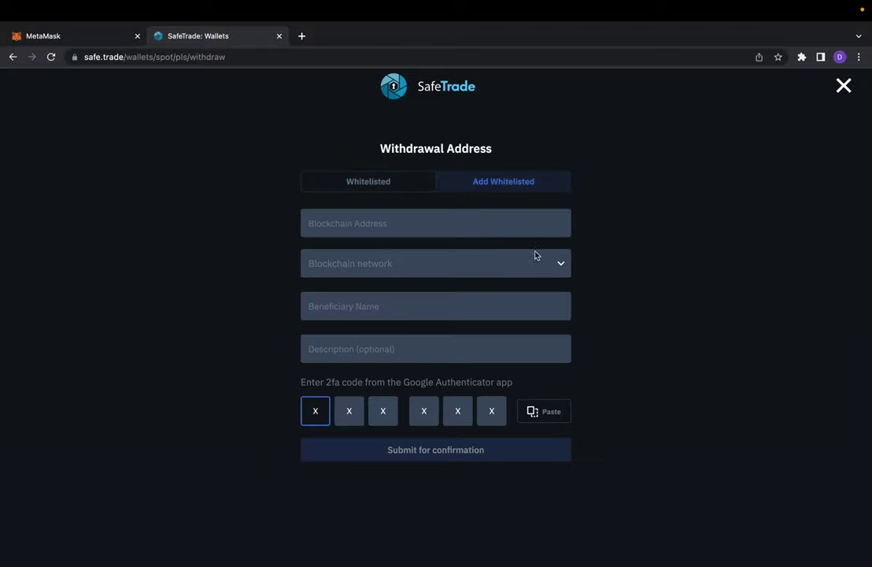
pyautogui.click(348, 223)
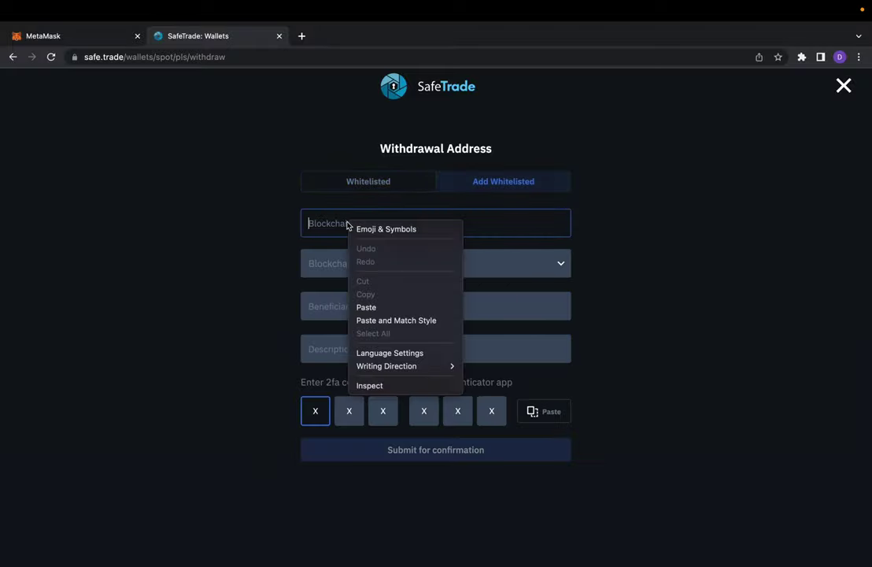
pyautogui.click(379, 186)
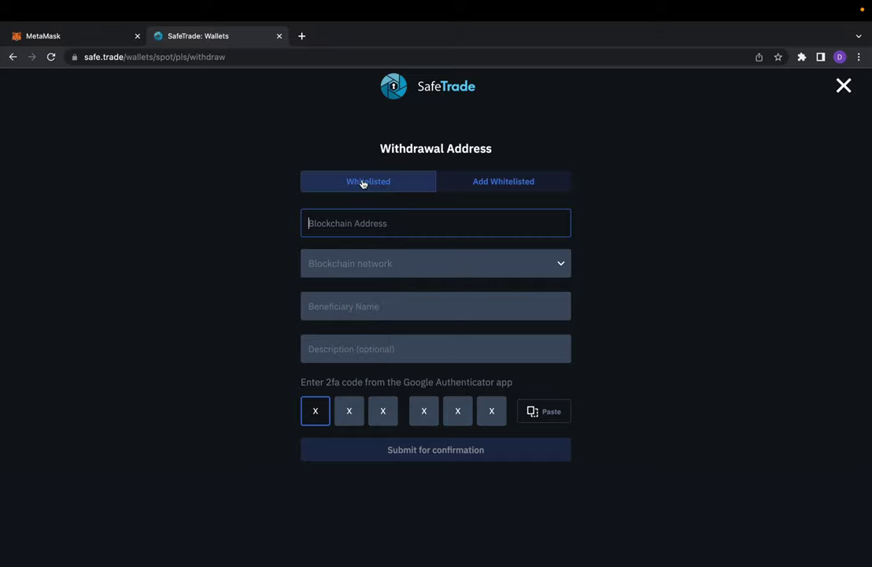
pyautogui.click(363, 184)
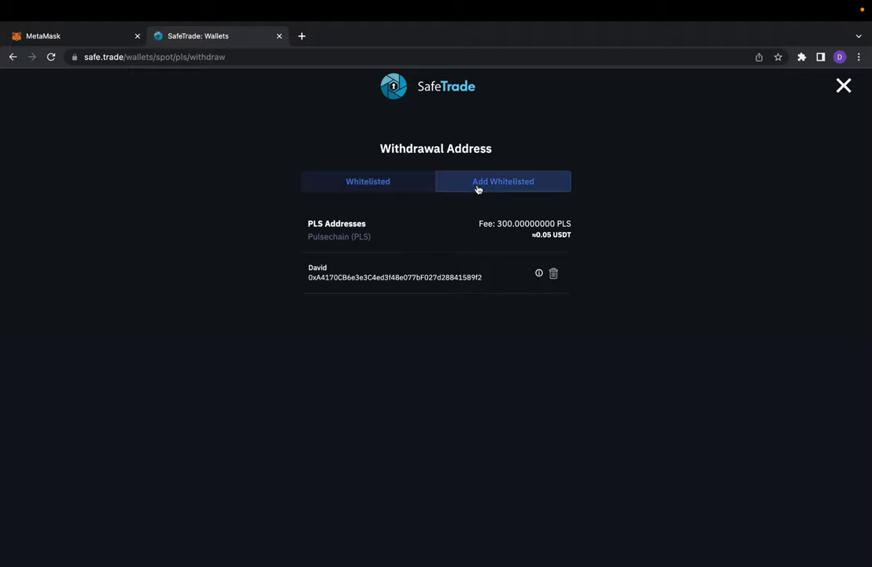
pyautogui.click(478, 189)
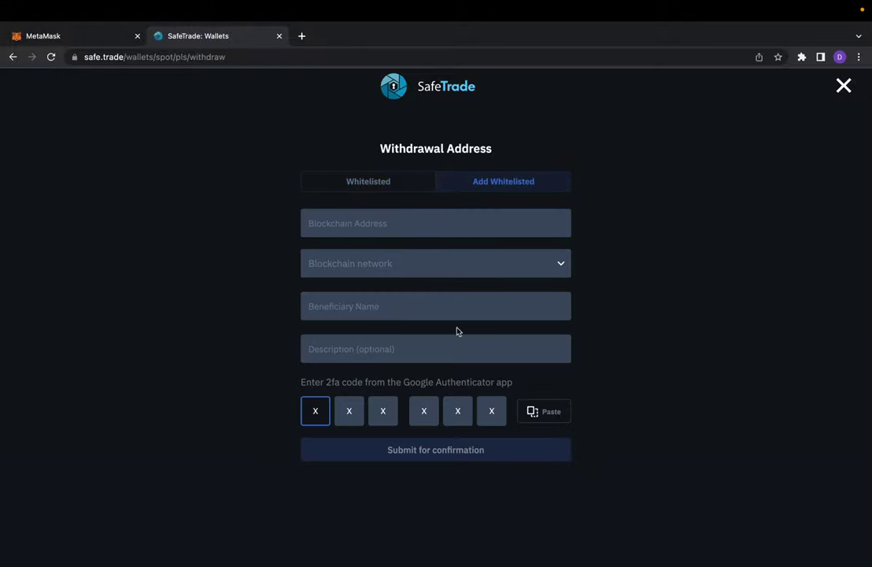
# Paste the copied MetaMask address and choose Pulsechain as the network.
pyautogui.rightClick(343, 223)
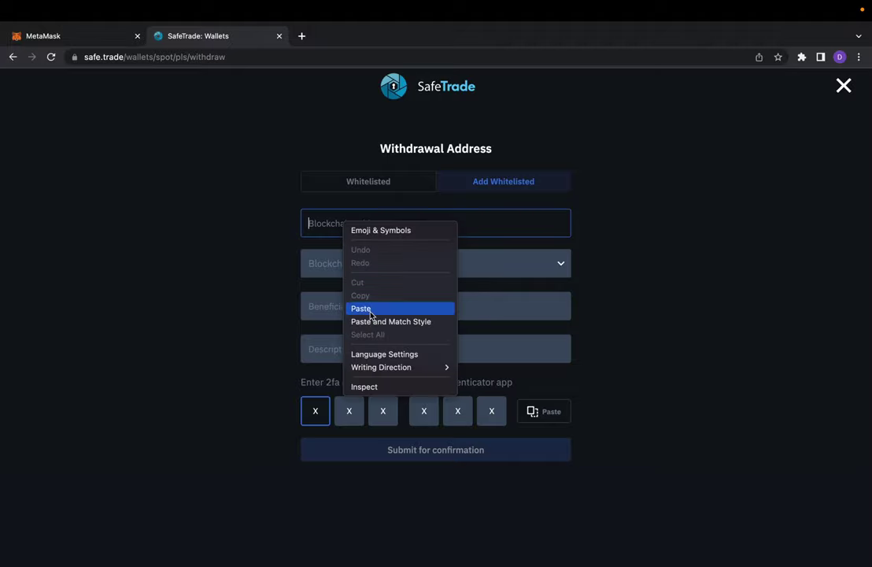
pyautogui.click(348, 307)
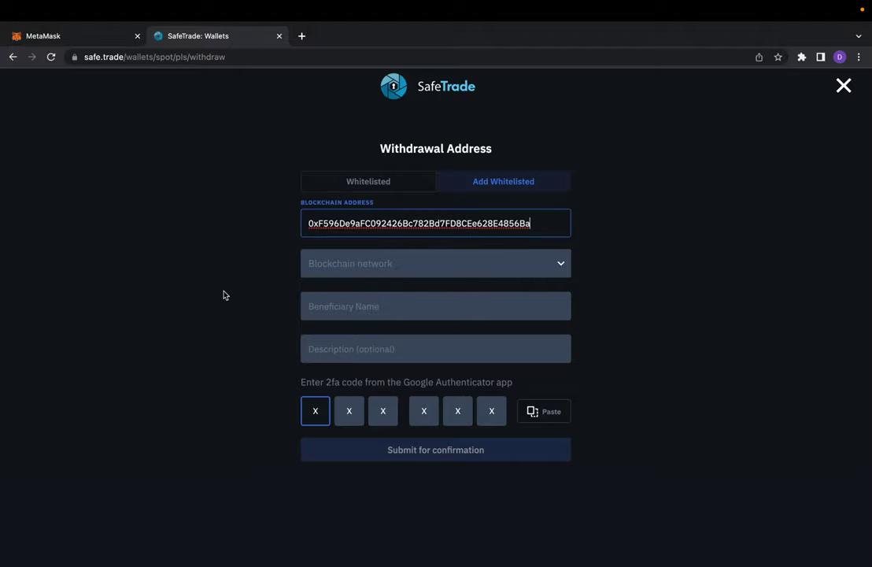
pyautogui.click(377, 263)
pyautogui.click(328, 299)
# Enter the beneficiary name and the 2FA code, then submit the new address.
pyautogui.click(367, 307)
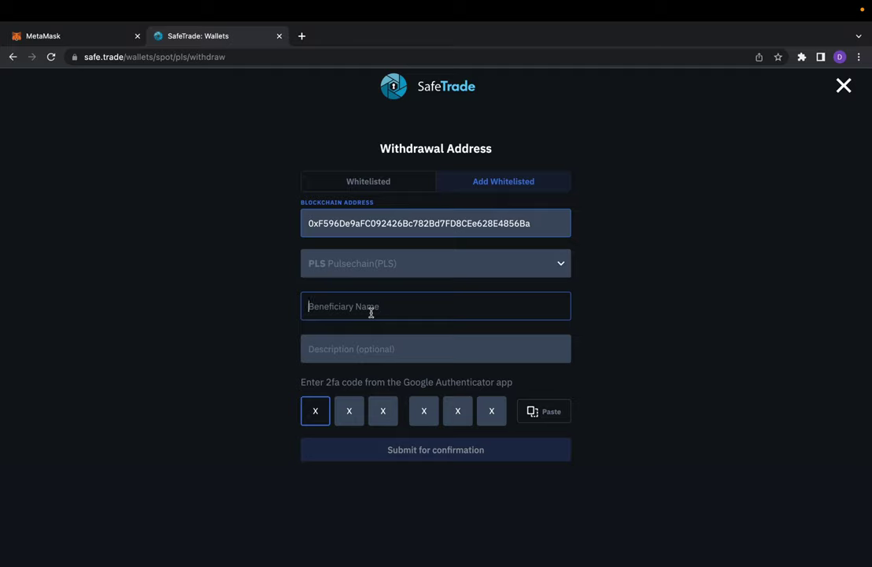
pyautogui.press('BackSpace')
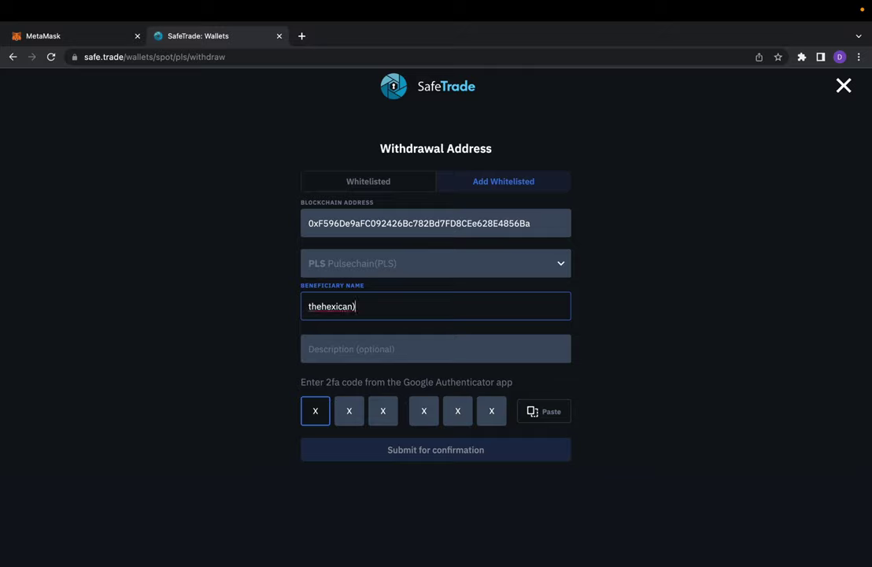
pyautogui.press('BackSpace')
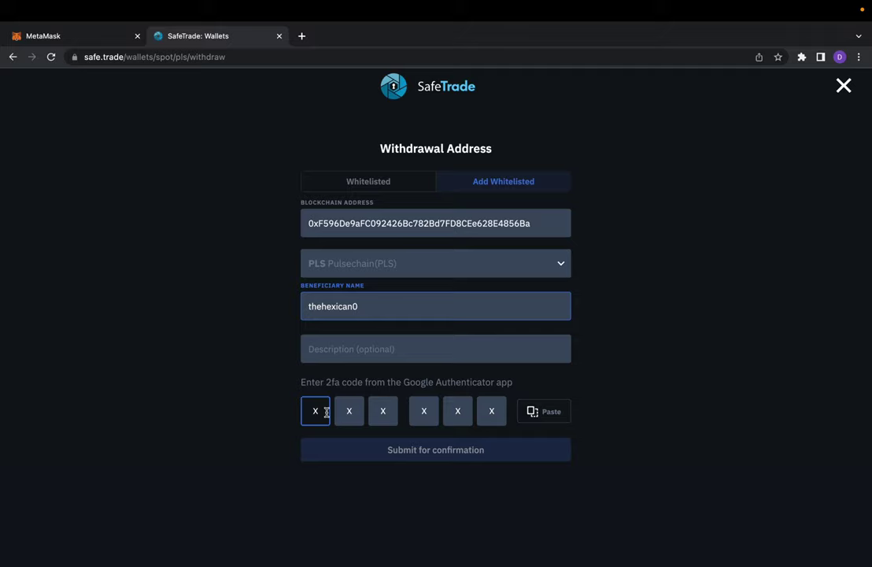
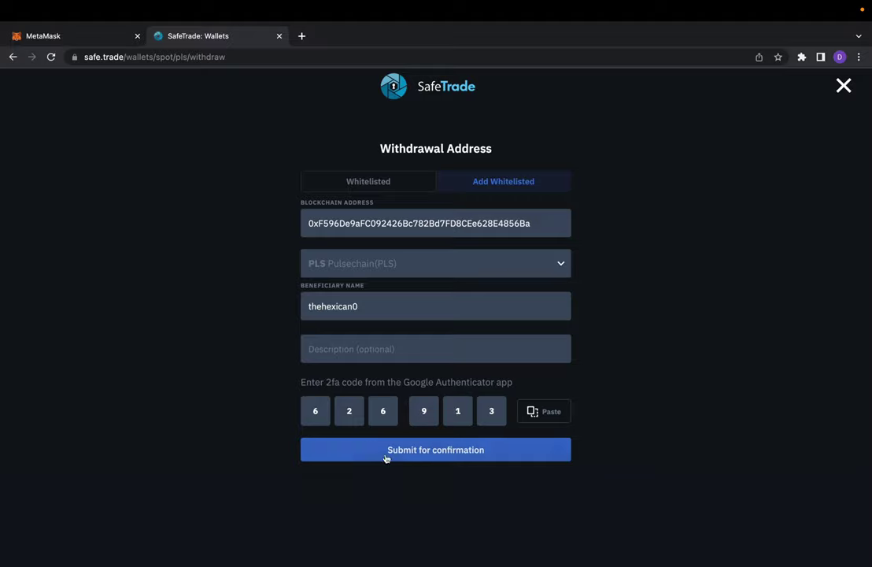
pyautogui.click(406, 458)
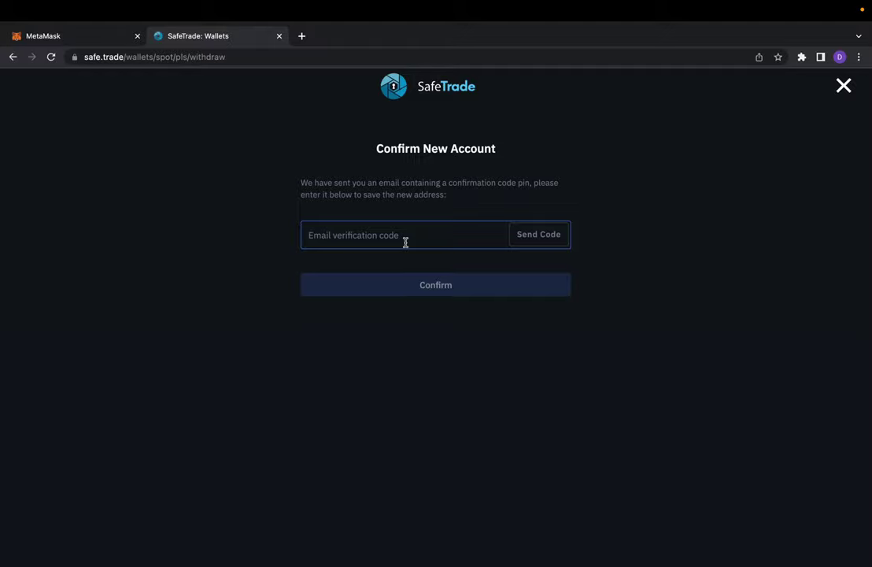
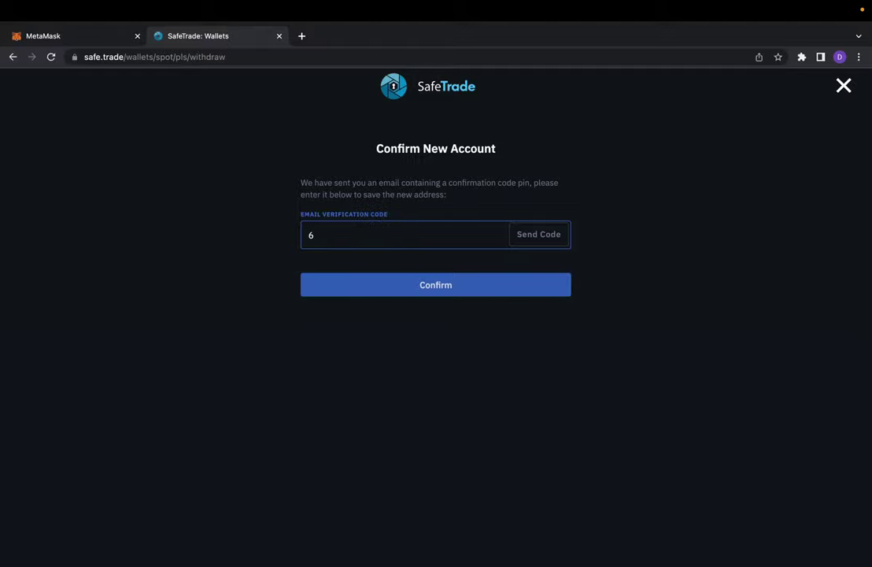
# Confirm the new PLS beneficiary address with the emailed verification code.
pyautogui.click(438, 293)
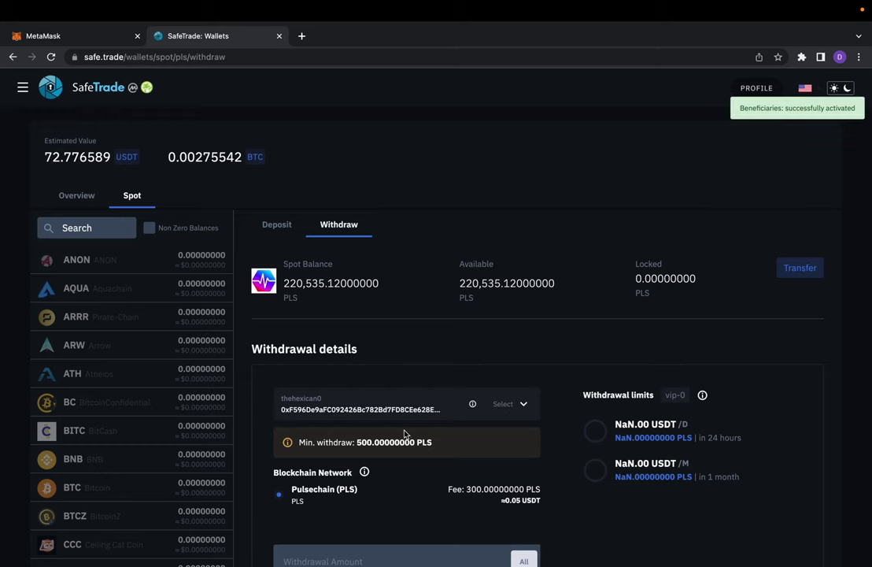
# Choose the newly whitelisted PulseChain address as the withdrawal destination.
pyautogui.scroll(-1, 524, 449)
pyautogui.scroll(-2, 525, 448)
pyautogui.scroll(-2, 524, 448)
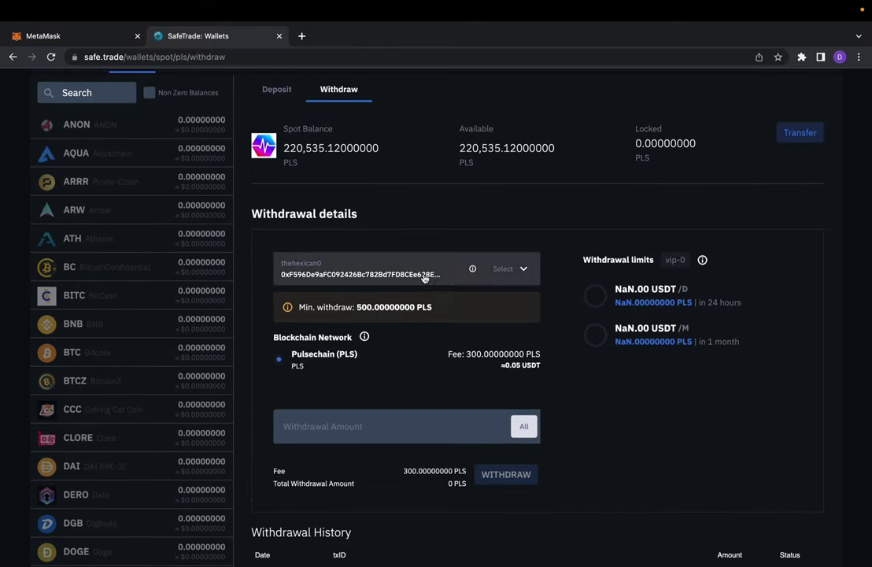
pyautogui.scroll(-1, 423, 277)
pyautogui.scroll(5, 423, 276)
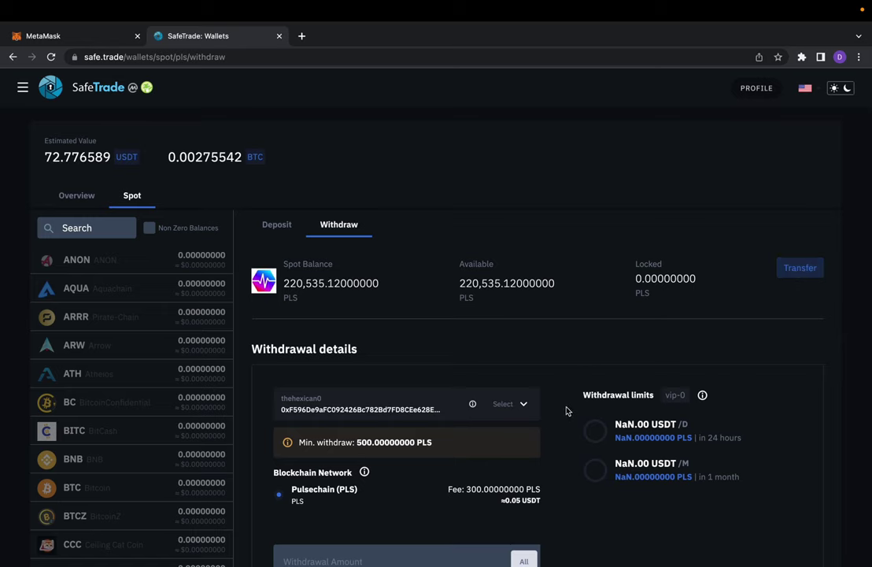
pyautogui.scroll(-10, 566, 410)
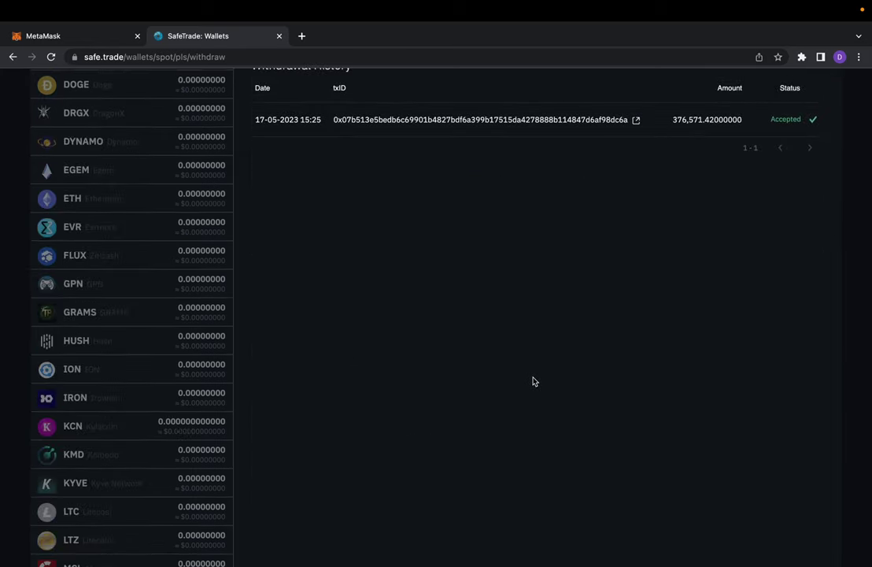
pyautogui.scroll(1, 533, 381)
pyautogui.scroll(-3, 455, 321)
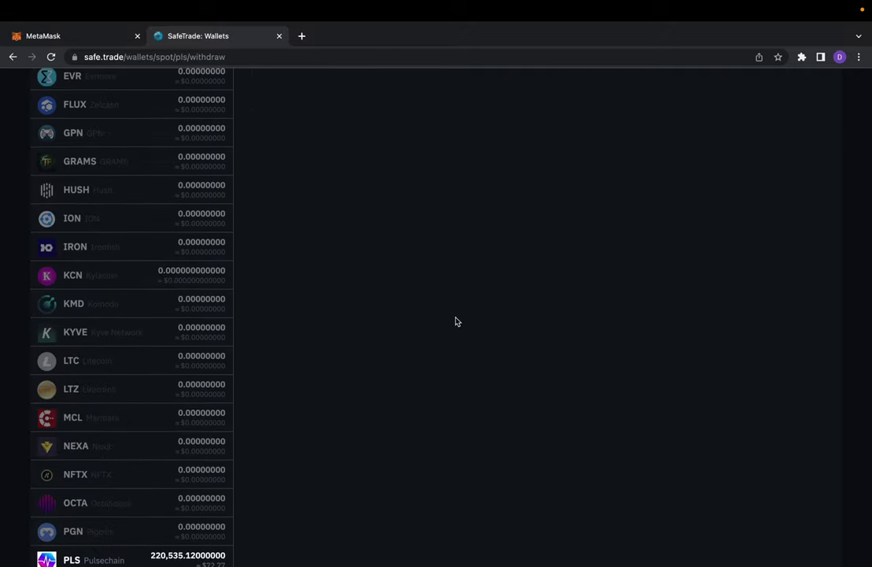
pyautogui.scroll(5, 455, 322)
pyautogui.scroll(5, 455, 319)
pyautogui.scroll(5, 455, 319)
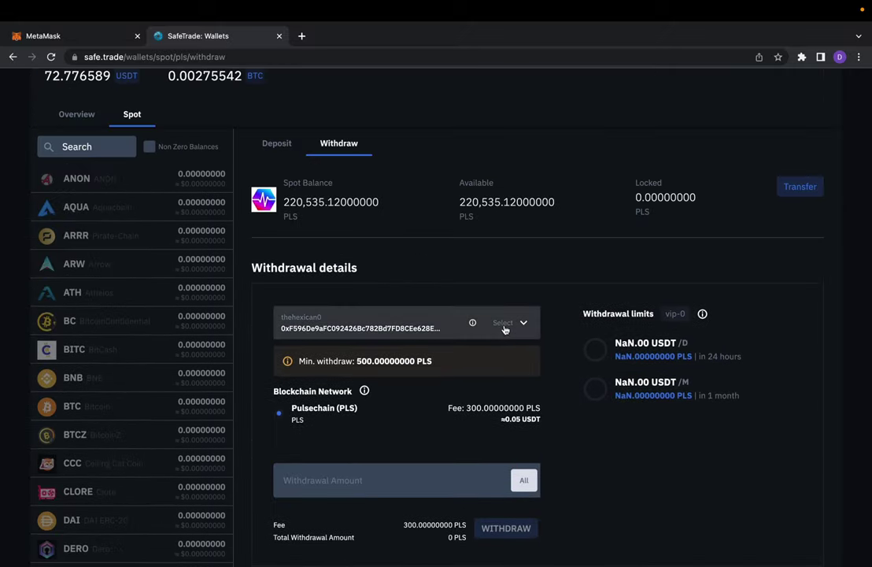
pyautogui.click(505, 325)
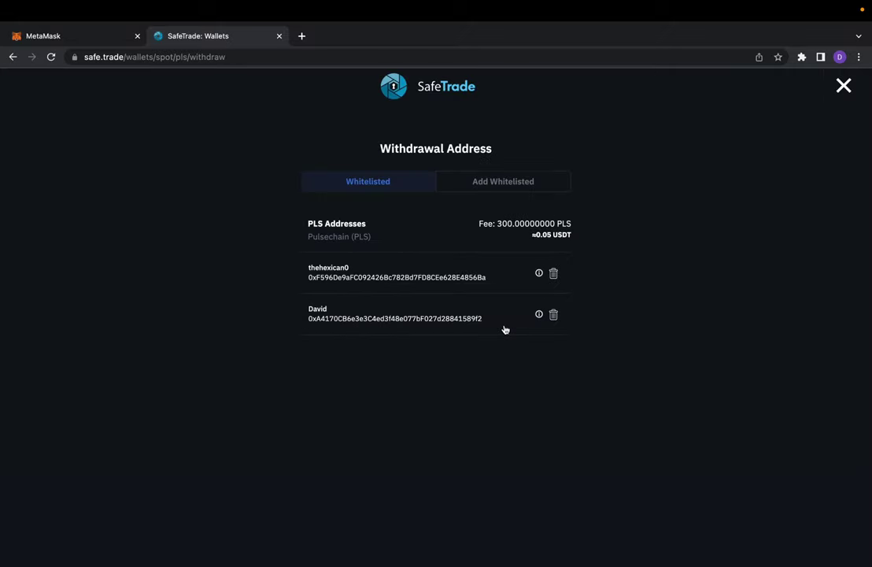
pyautogui.click(343, 278)
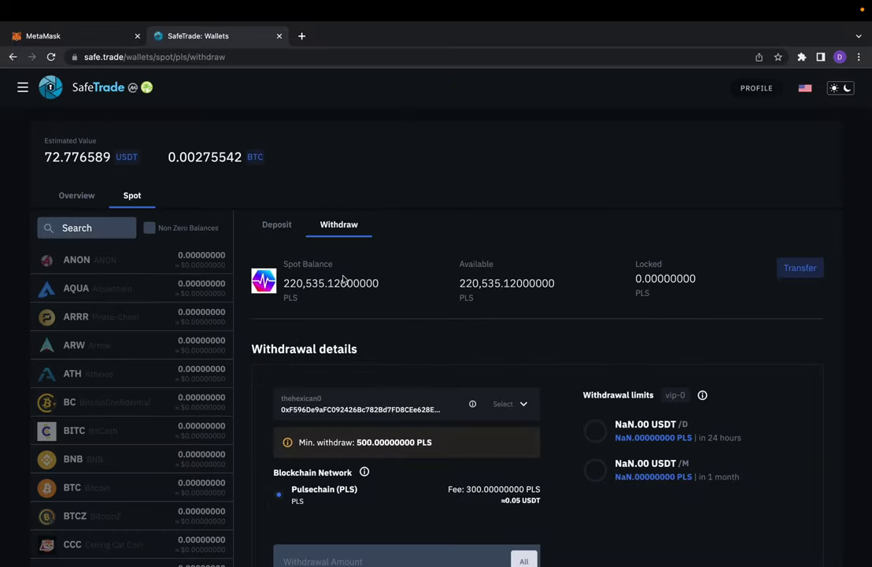
# Fill in the entire 220,535.12 PLS balance as the amount and start the withdrawal.
pyautogui.scroll(-2, 343, 278)
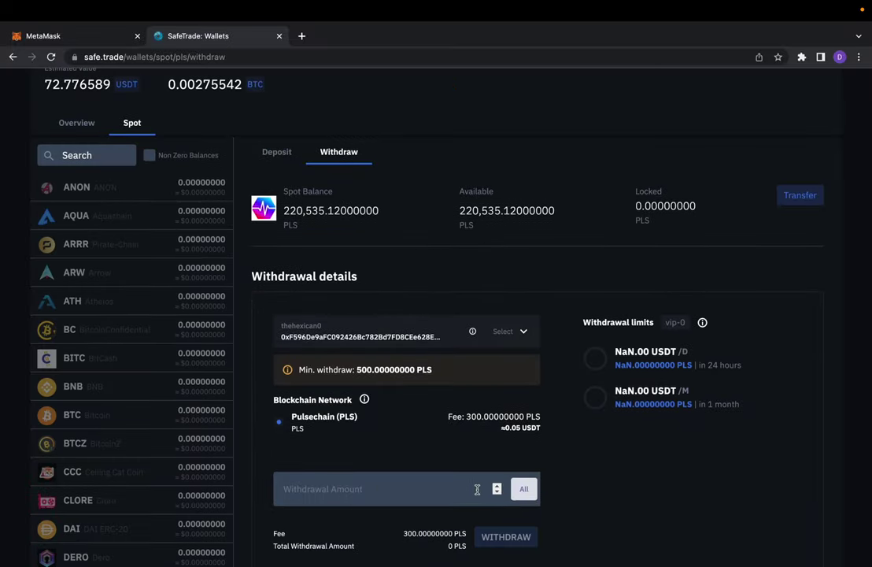
pyautogui.click(523, 490)
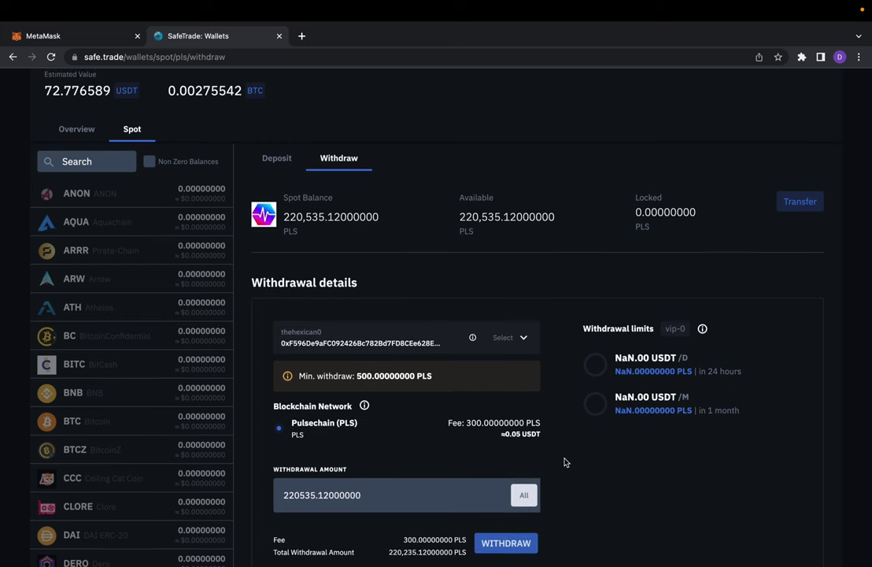
pyautogui.scroll(-3, 564, 461)
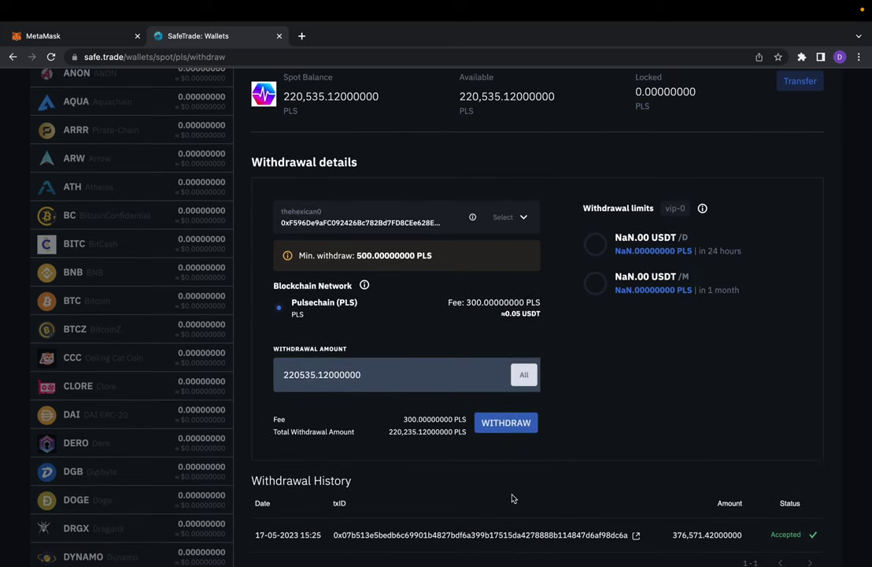
pyautogui.click(501, 425)
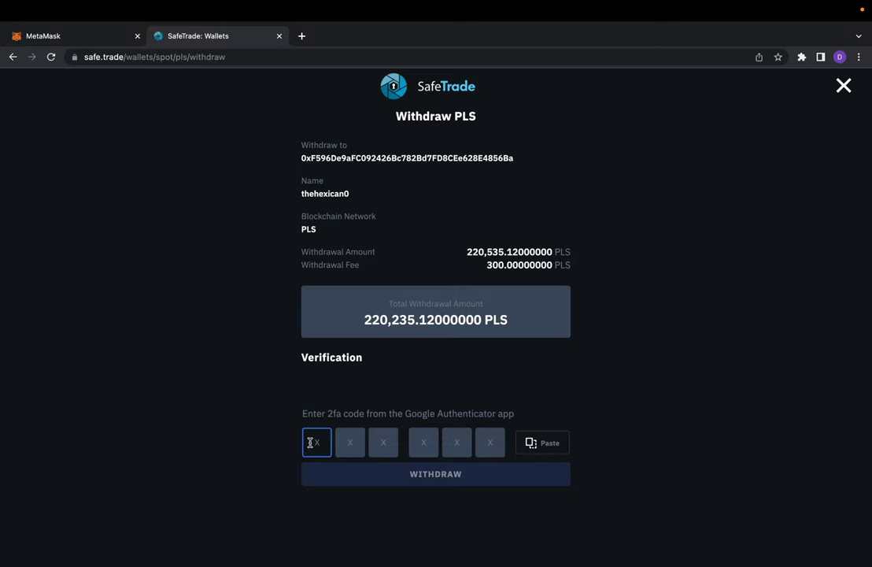
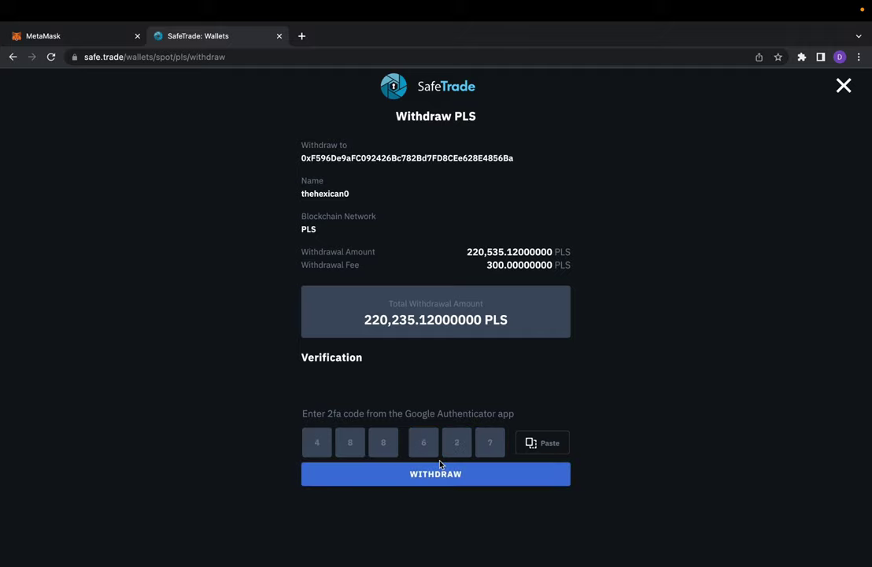
# Submit the 220,535.12 PLS withdrawal with the 2FA code and dismiss the success notice.
pyautogui.click(441, 474)
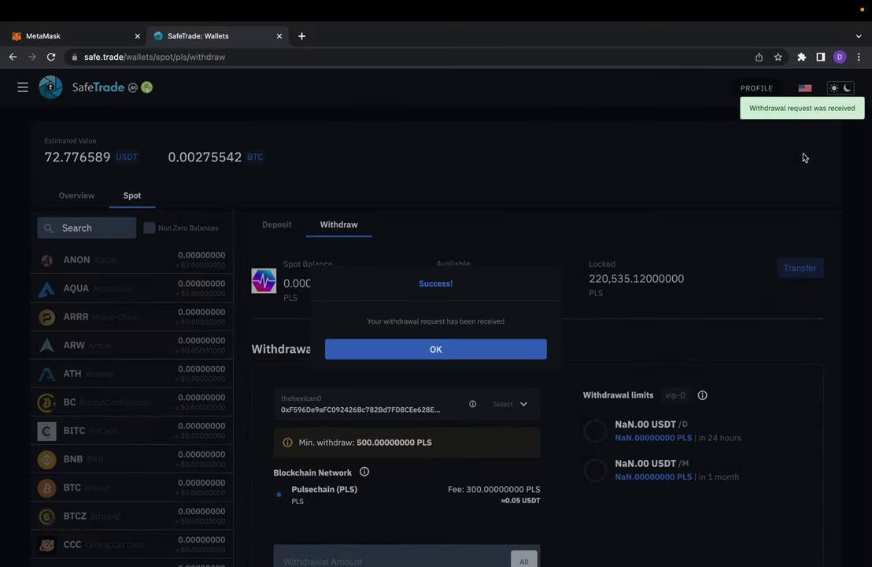
pyautogui.click(445, 351)
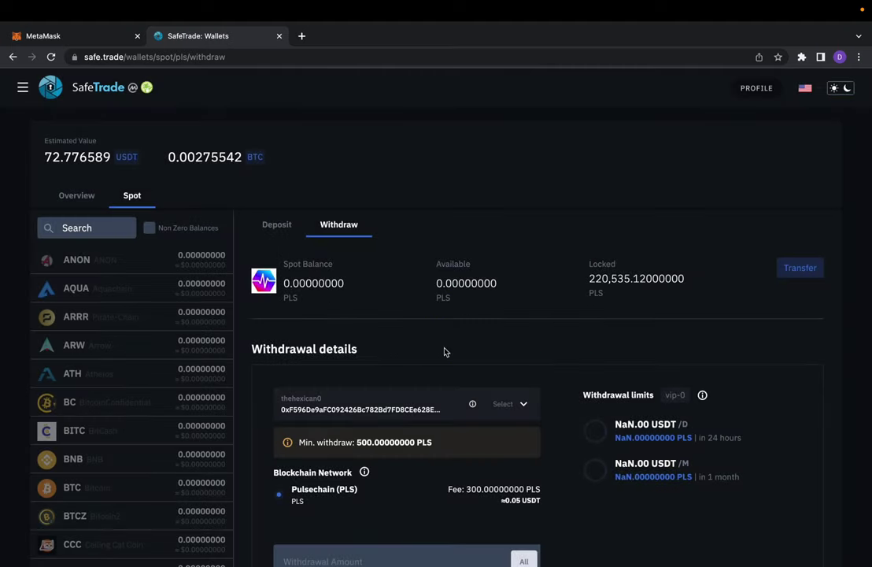
# Check the PLS withdrawal is listed as succeeded in Withdrawal History, then switch to MetaMask.
pyautogui.scroll(-2, 445, 352)
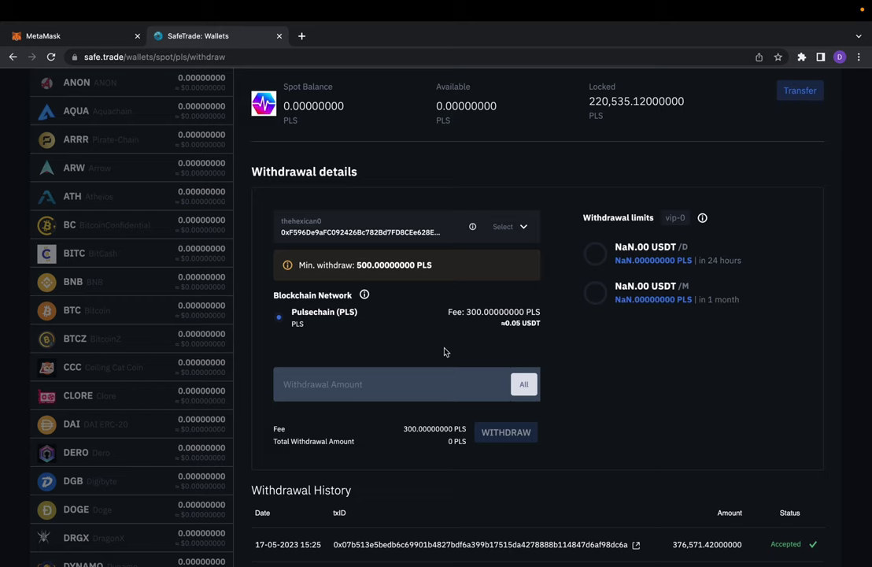
pyautogui.scroll(-2, 671, 379)
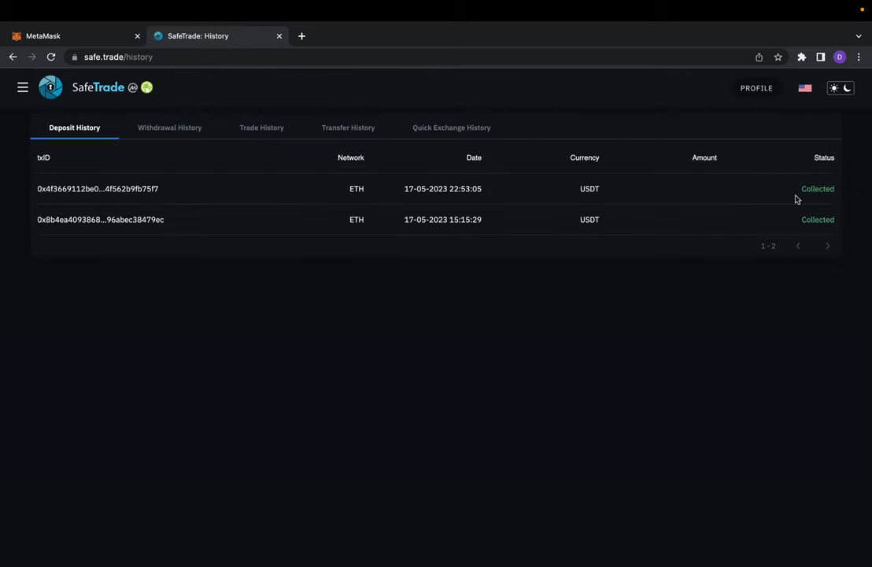
pyautogui.click(178, 130)
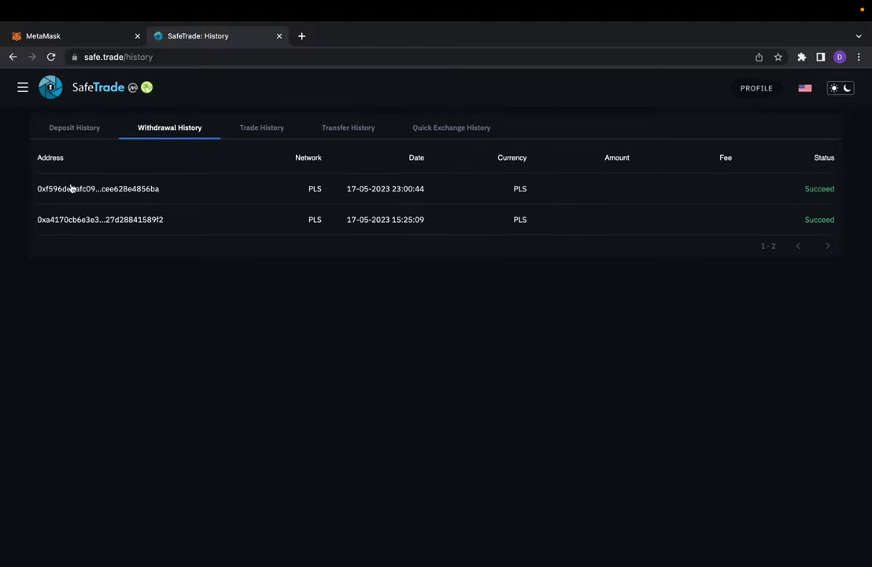
pyautogui.click(79, 41)
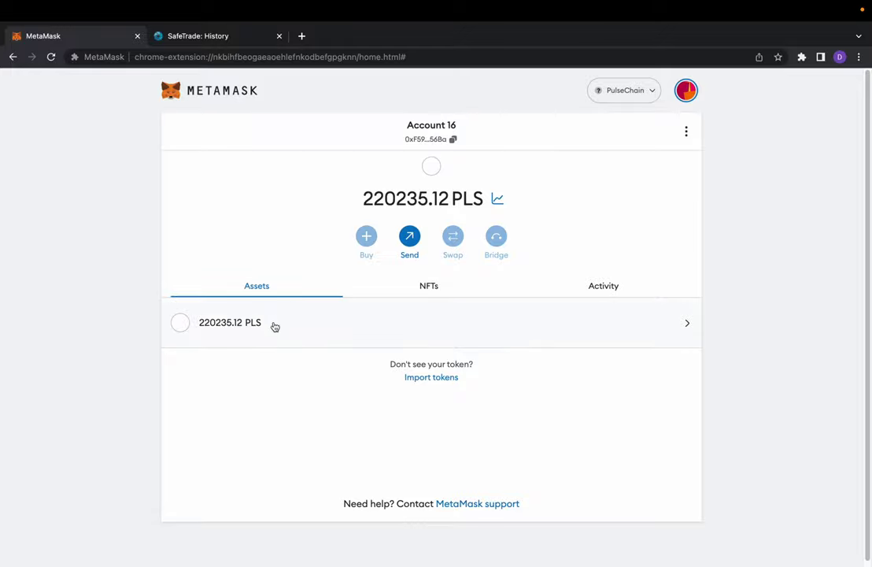
pyautogui.click(202, 40)
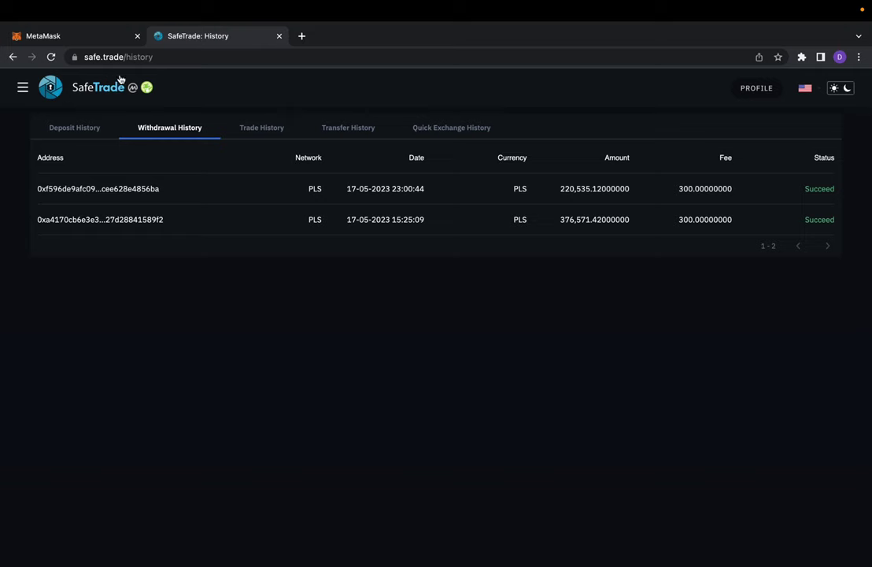
pyautogui.click(98, 40)
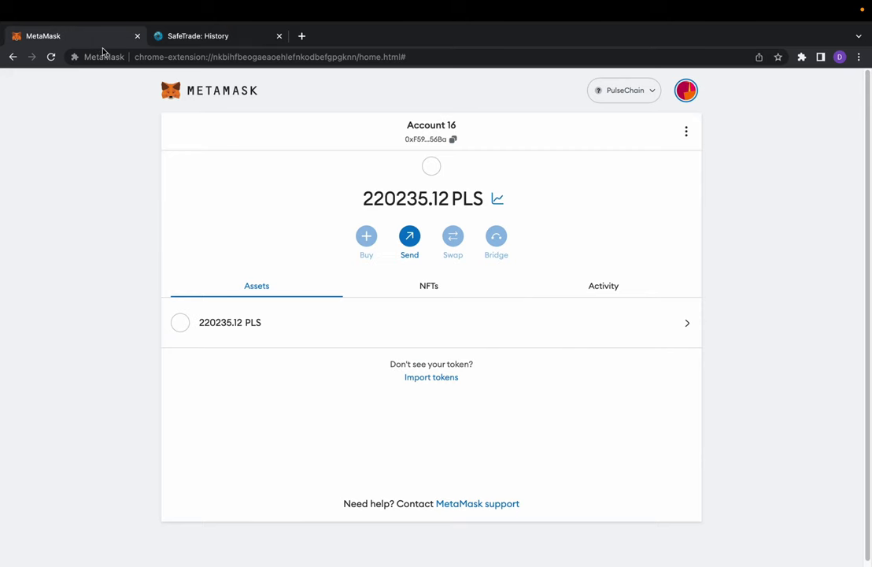